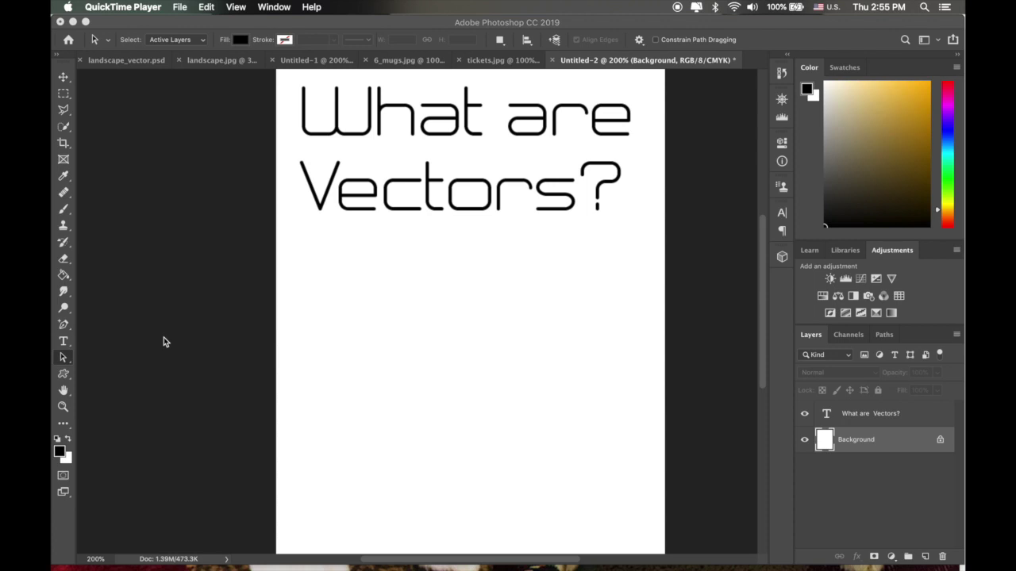
Step: Add a 'dgger' text layer below the heading
click(63, 341)
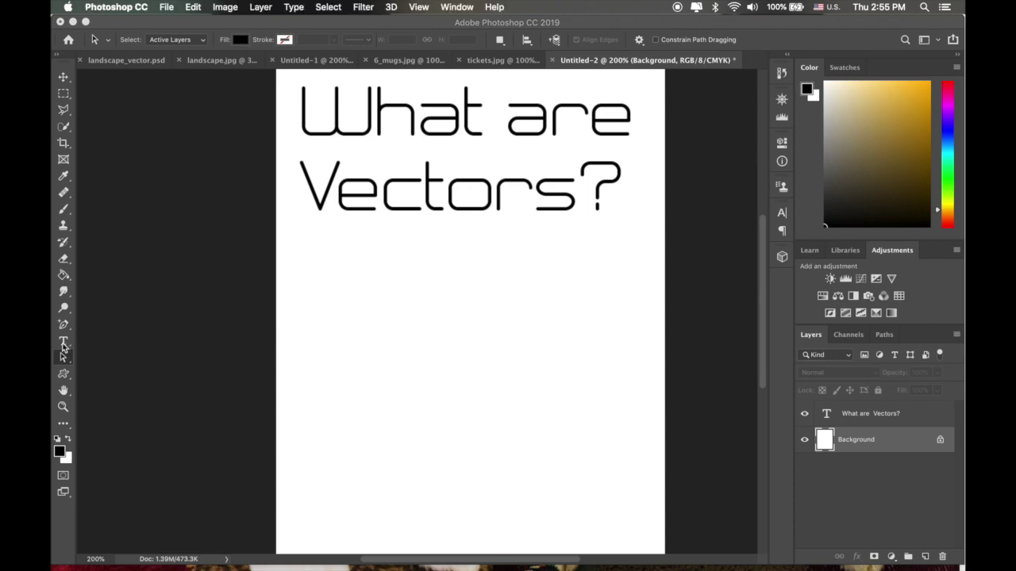
click(393, 354)
text(dgger)
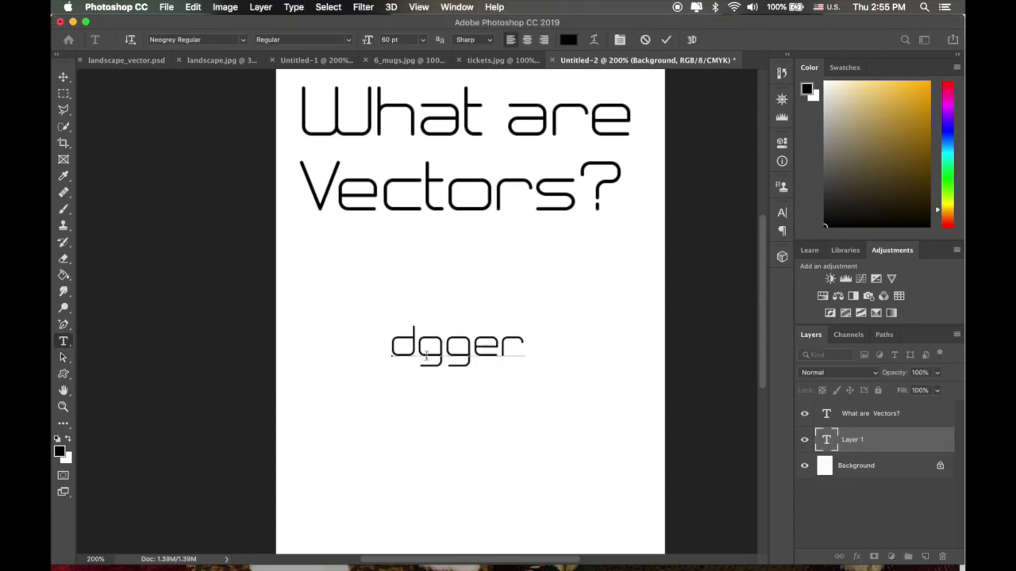
click(666, 39)
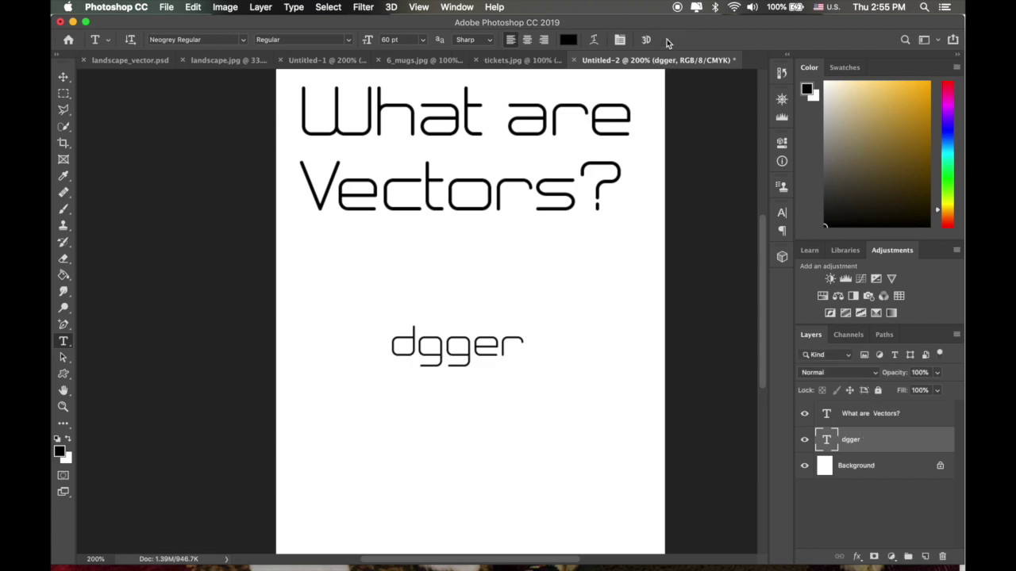
Step: Enlarge the dgger text past the page edge and shift it left and down
key(super+t)
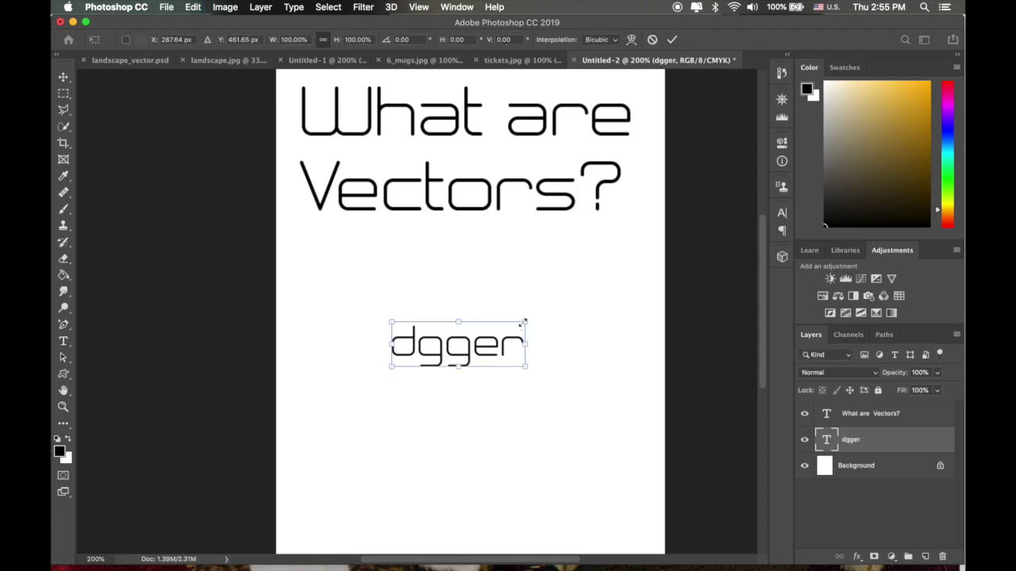
drag(525, 323, 680, 187)
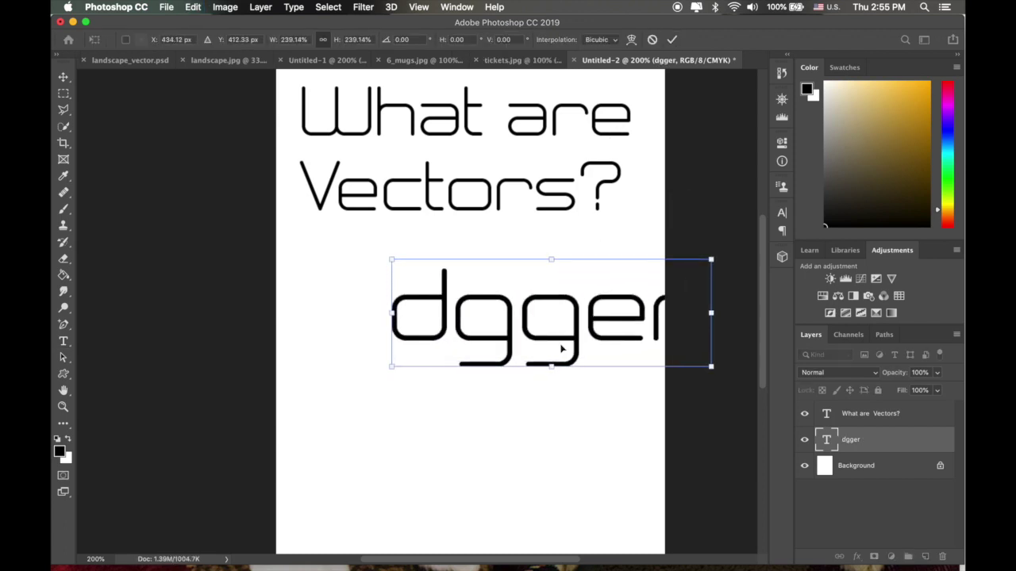
drag(554, 349, 504, 357)
drag(637, 276, 726, 127)
drag(480, 346, 425, 435)
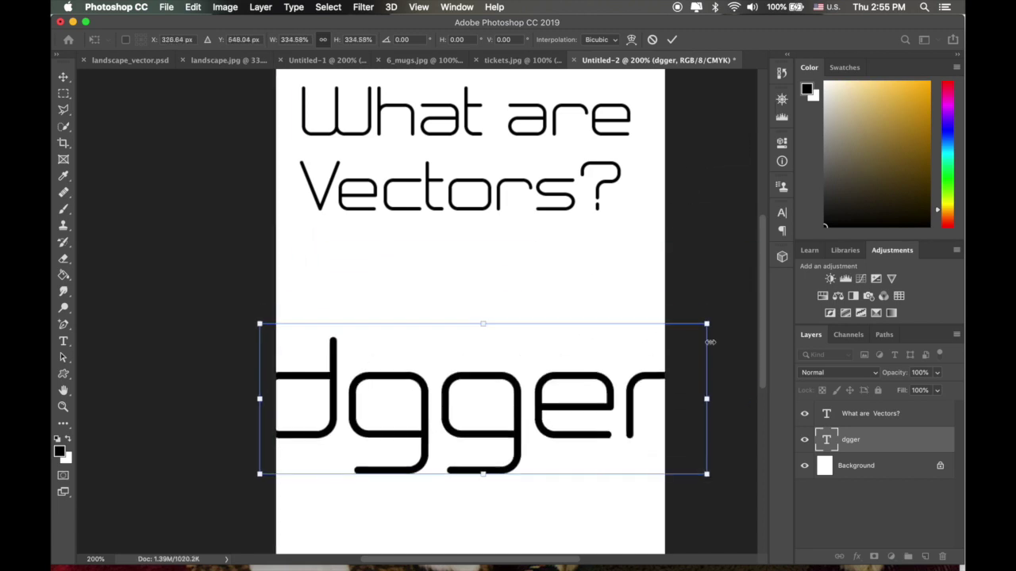
drag(709, 321, 750, 243)
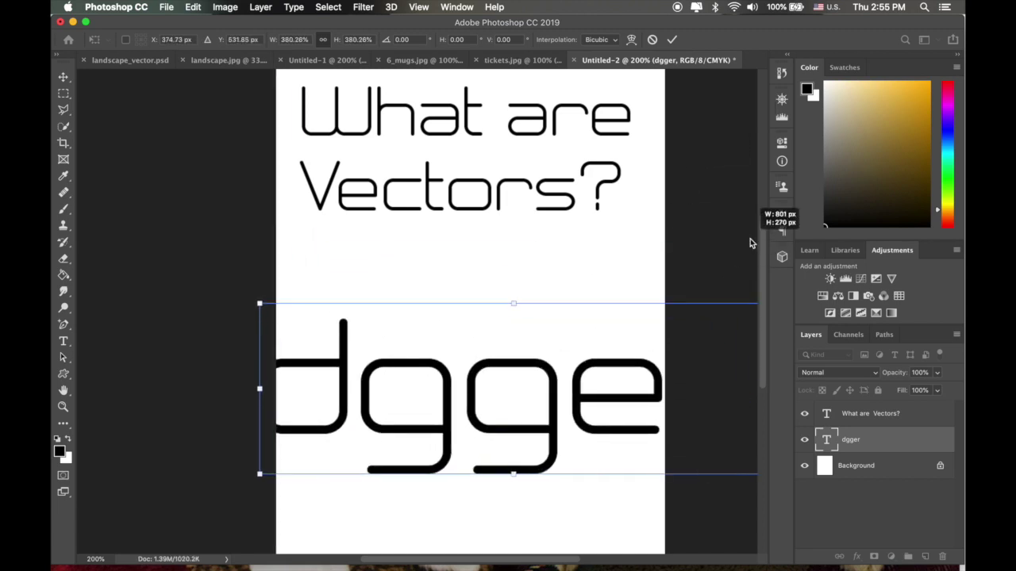
click(671, 39)
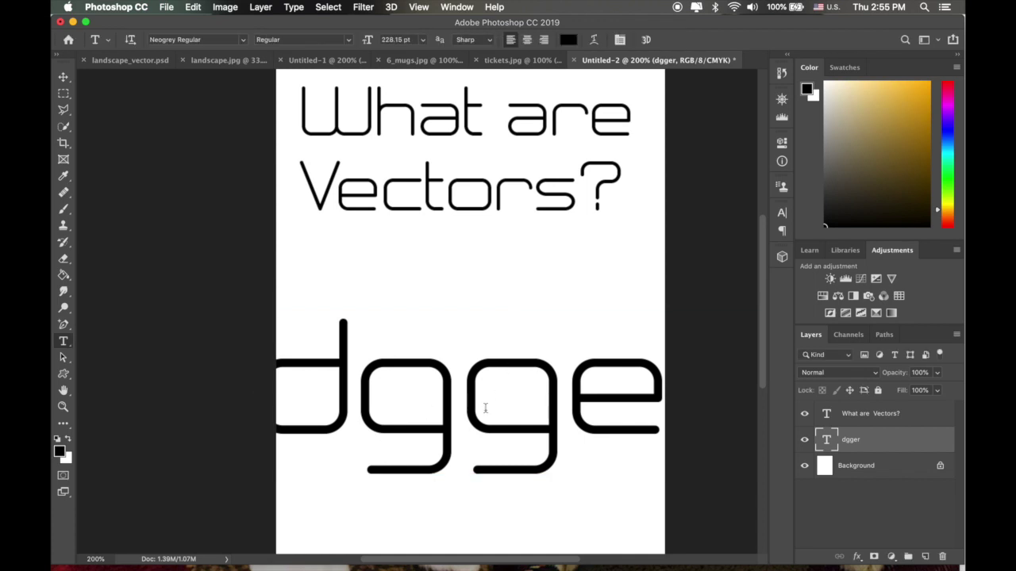
Step: Move the dgger text, then undo the changes until it is gone
key(v)
drag(476, 423, 541, 363)
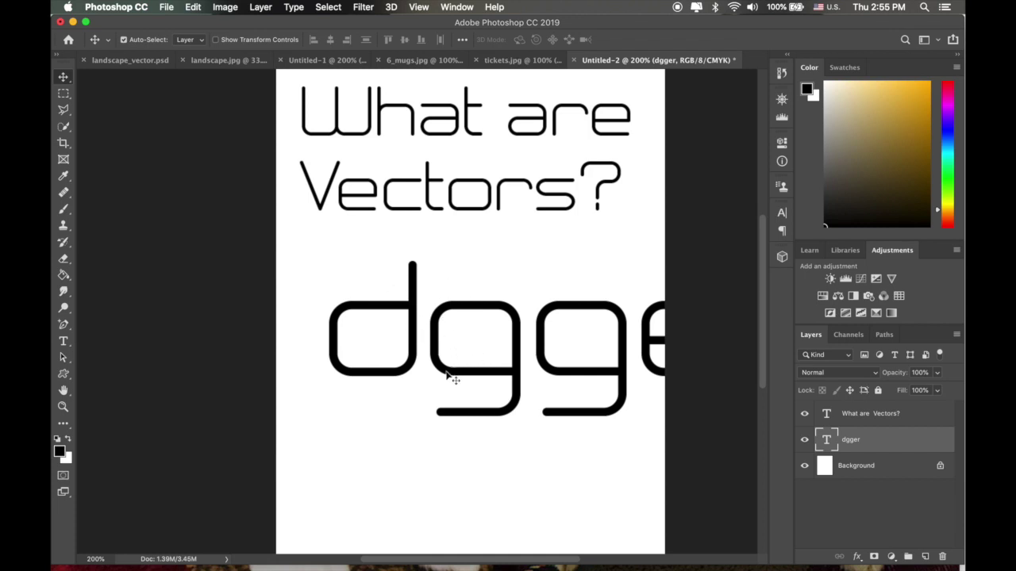
drag(447, 370, 413, 373)
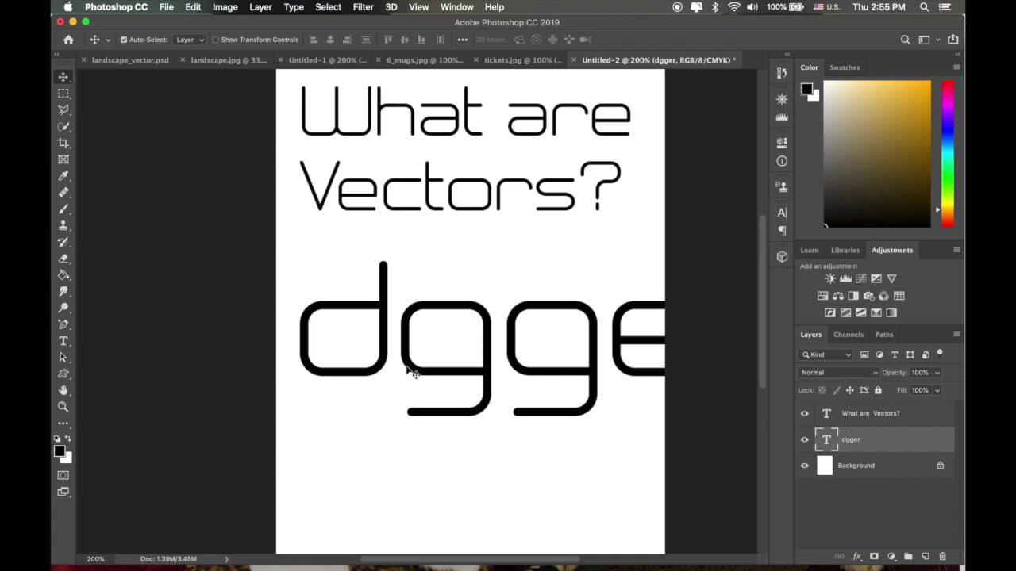
key(super+z)
key(super+z)
key(super+z)
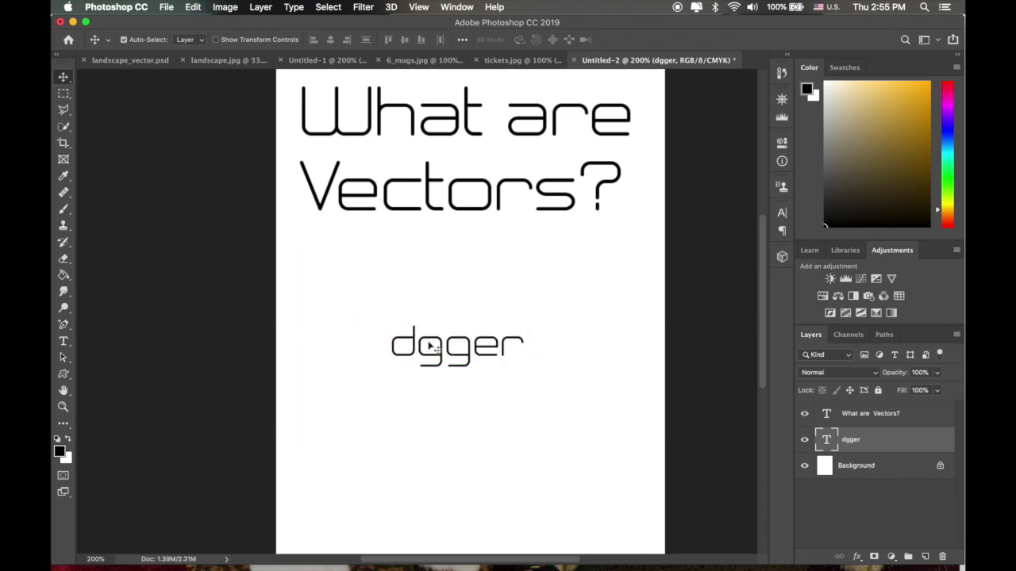
key(super+z)
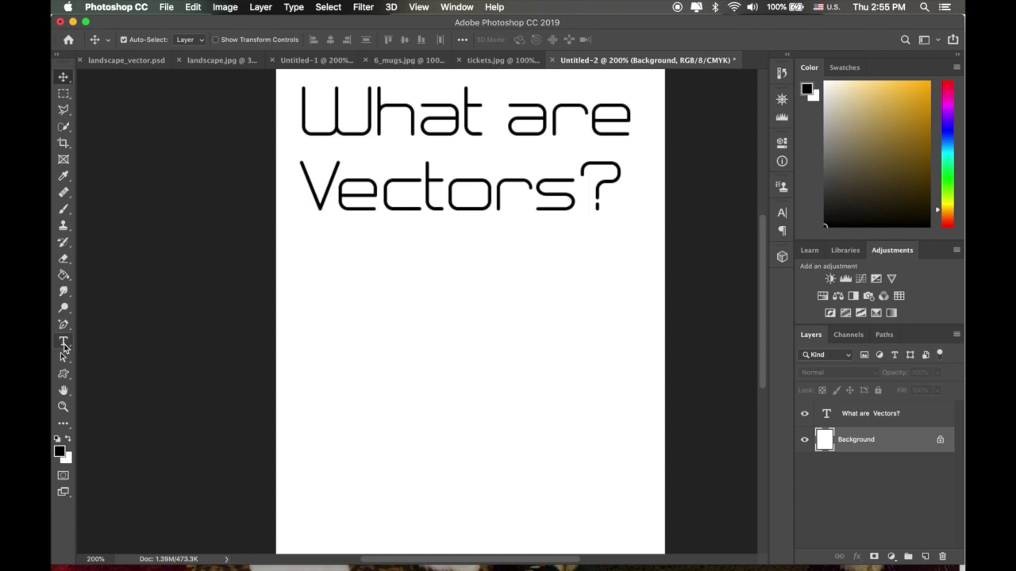
Step: Set the Custom Shape tool to a black fill, Pixels mode and the flower shape
click(63, 373)
right_click(65, 376)
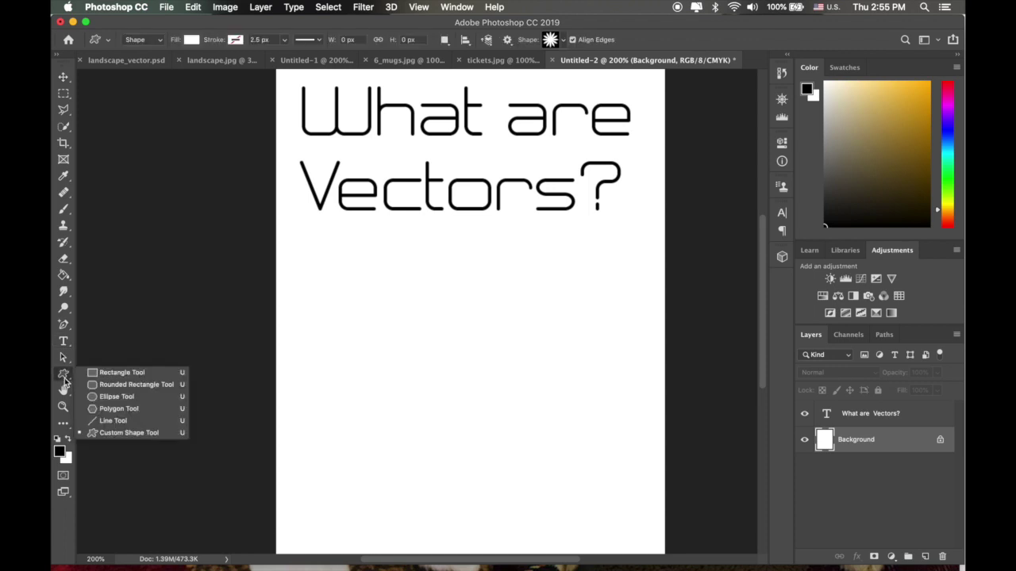
click(110, 432)
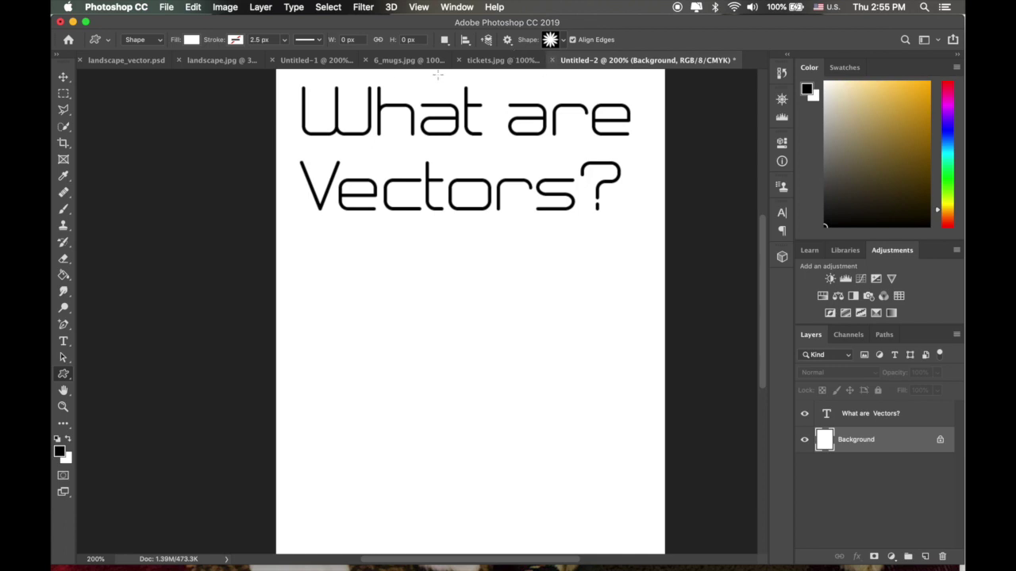
click(191, 42)
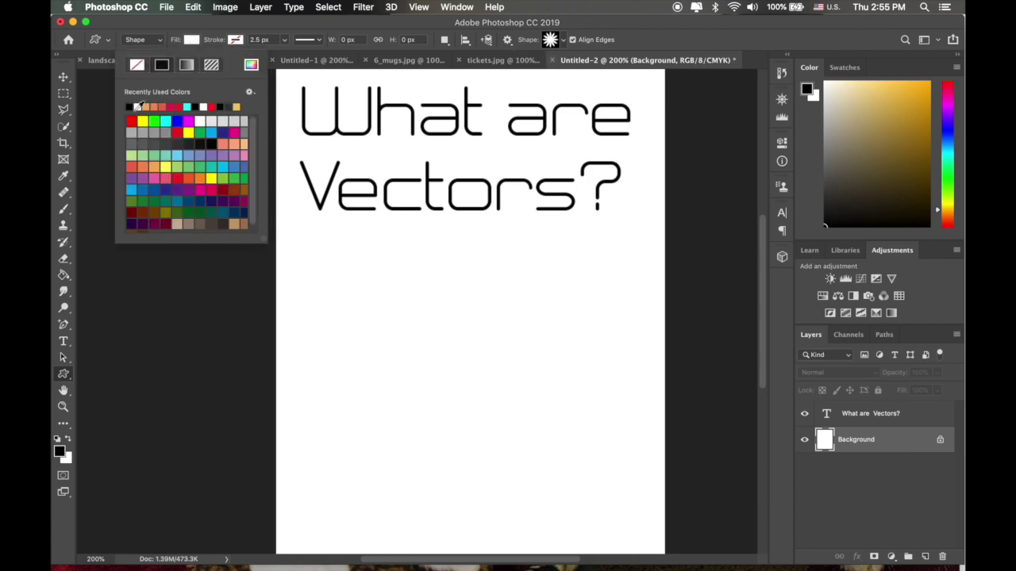
click(129, 106)
click(158, 41)
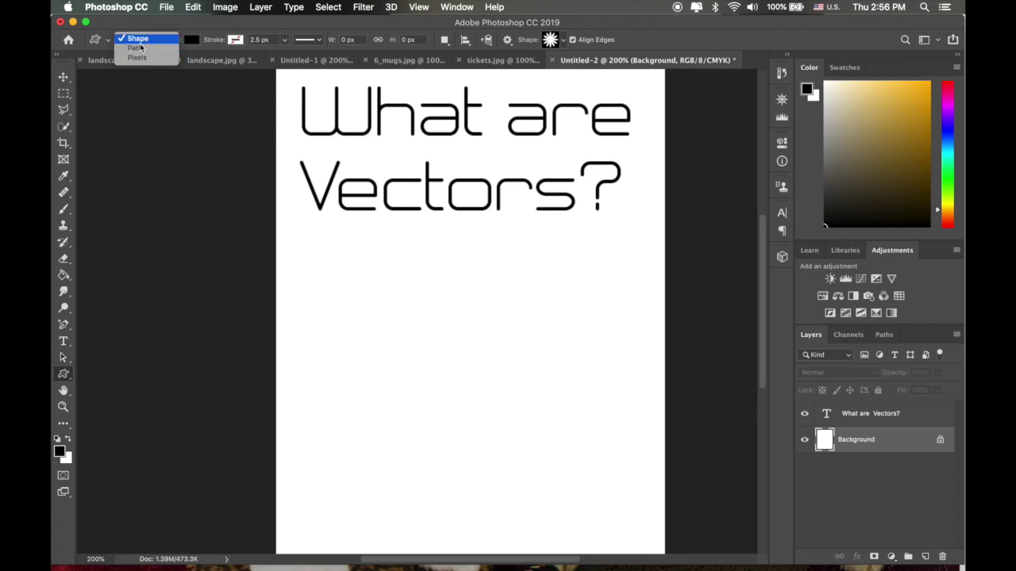
click(137, 59)
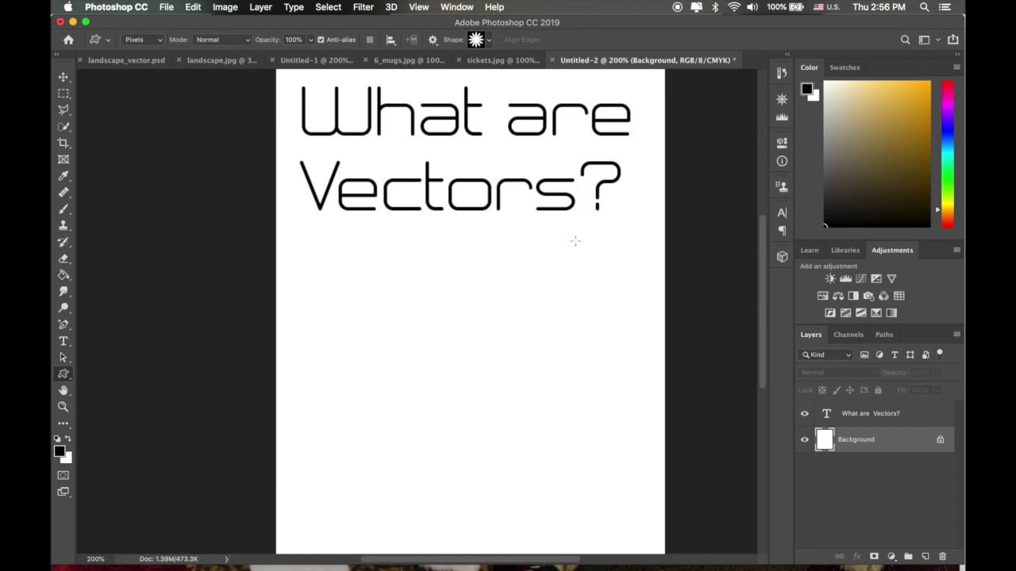
click(488, 39)
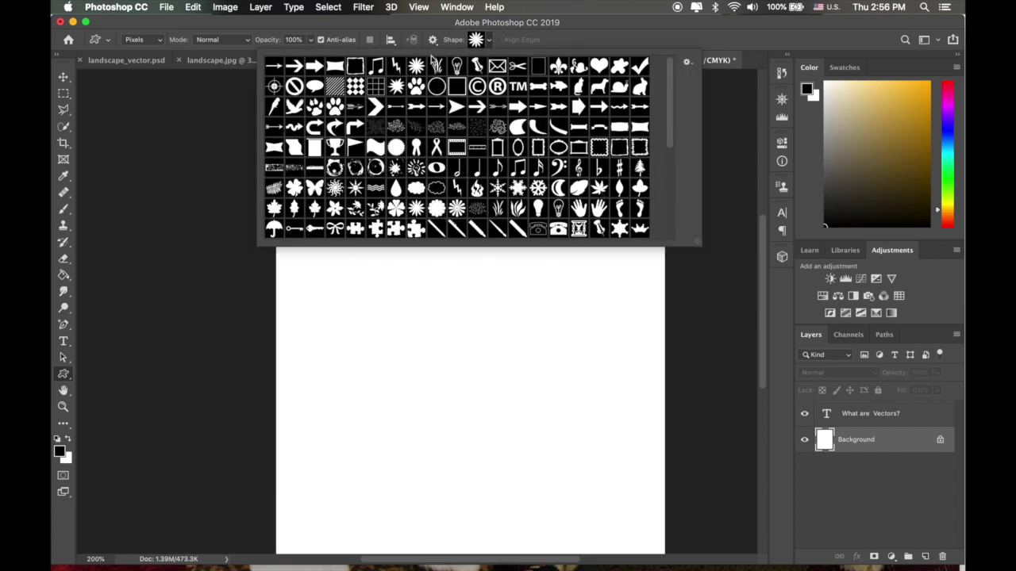
click(582, 37)
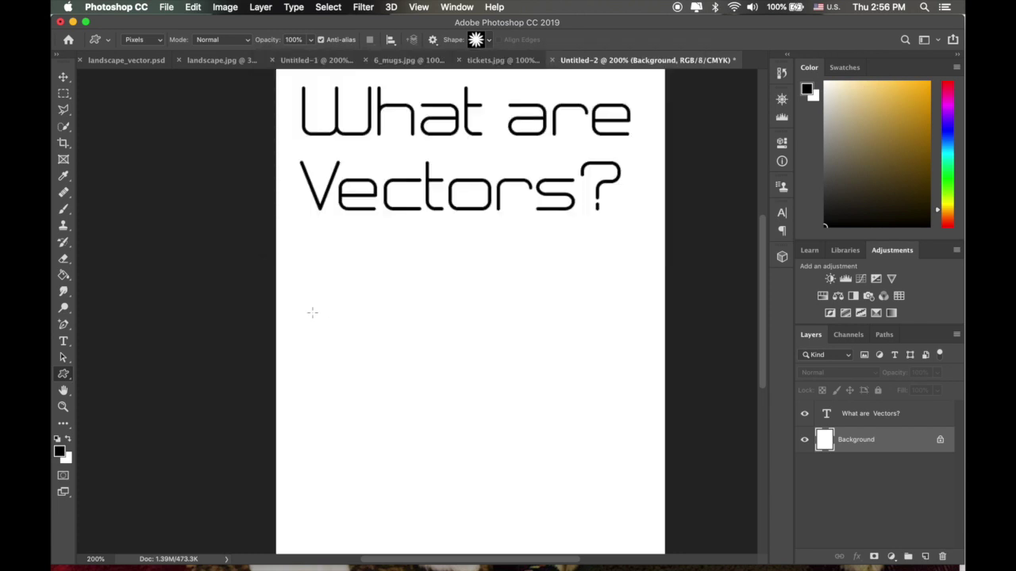
Step: On a new Layer 1, draw a black flower below the heading and nudge it down-left
click(924, 557)
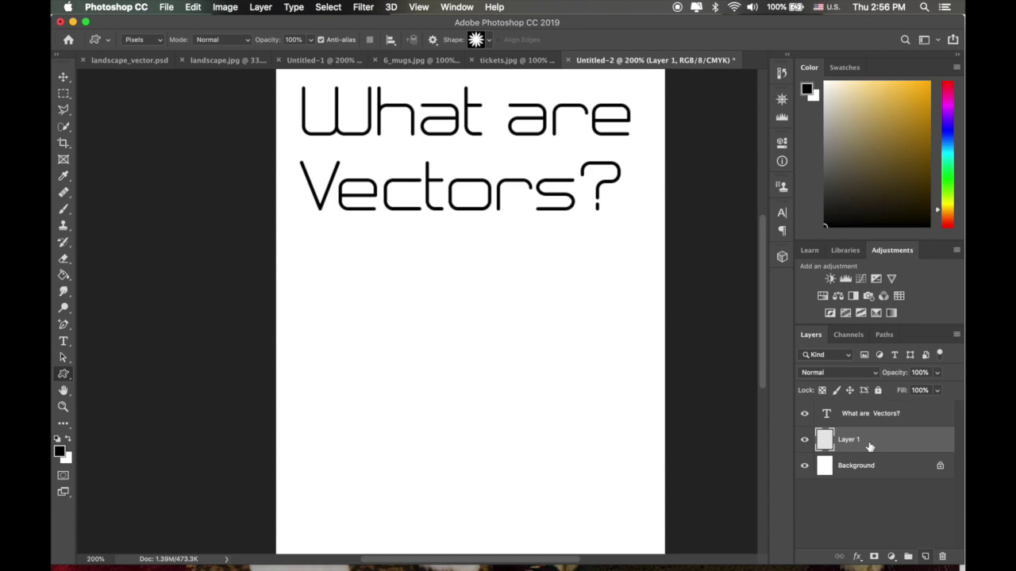
drag(323, 295, 454, 471)
key(v)
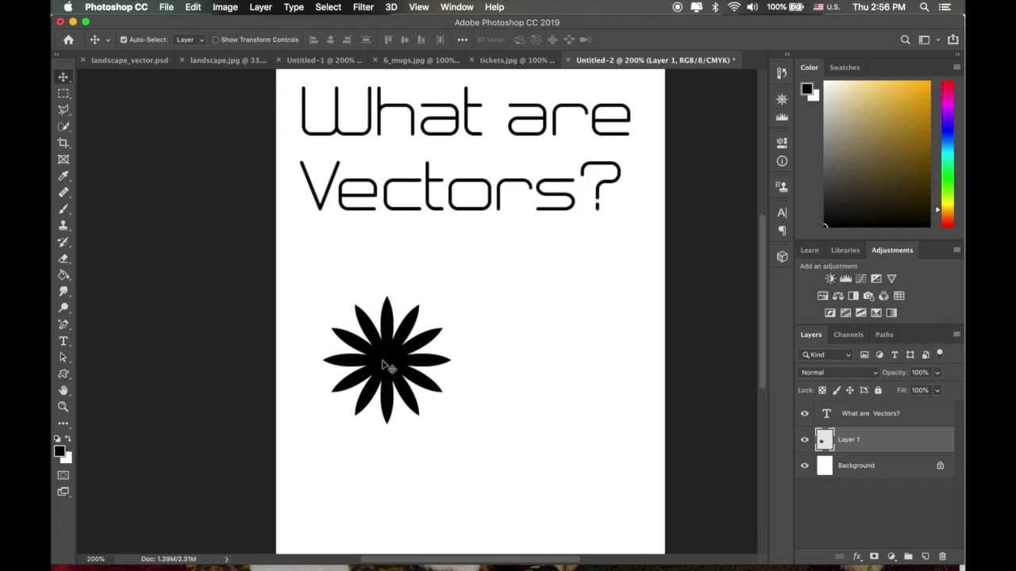
drag(383, 366, 366, 382)
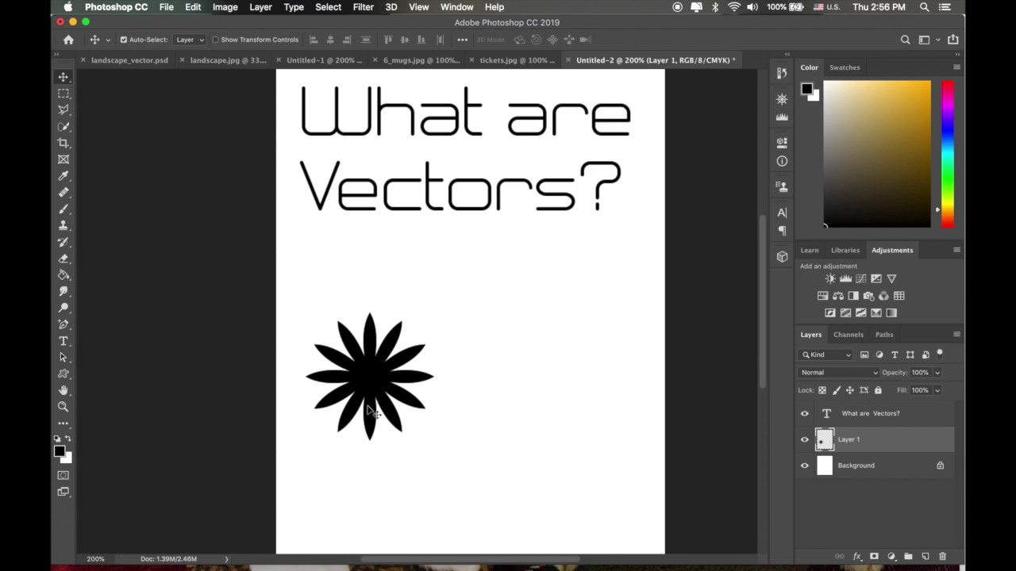
Step: Scale the flower to about 429 px, then 146.51%, shifting it off the left edge
key(super+t)
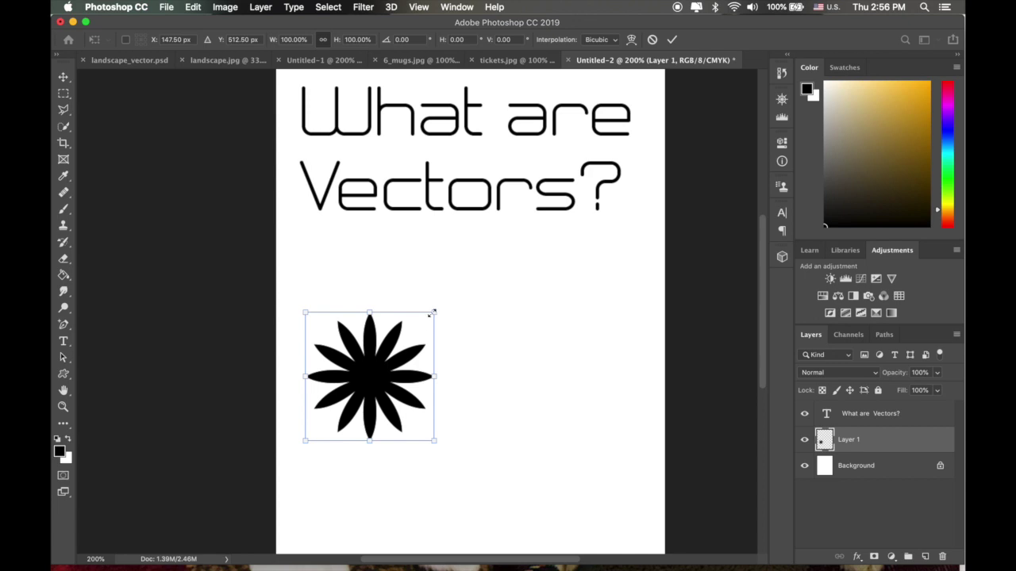
drag(433, 313, 576, 167)
drag(462, 302, 411, 367)
click(672, 43)
key(ctrl+t)
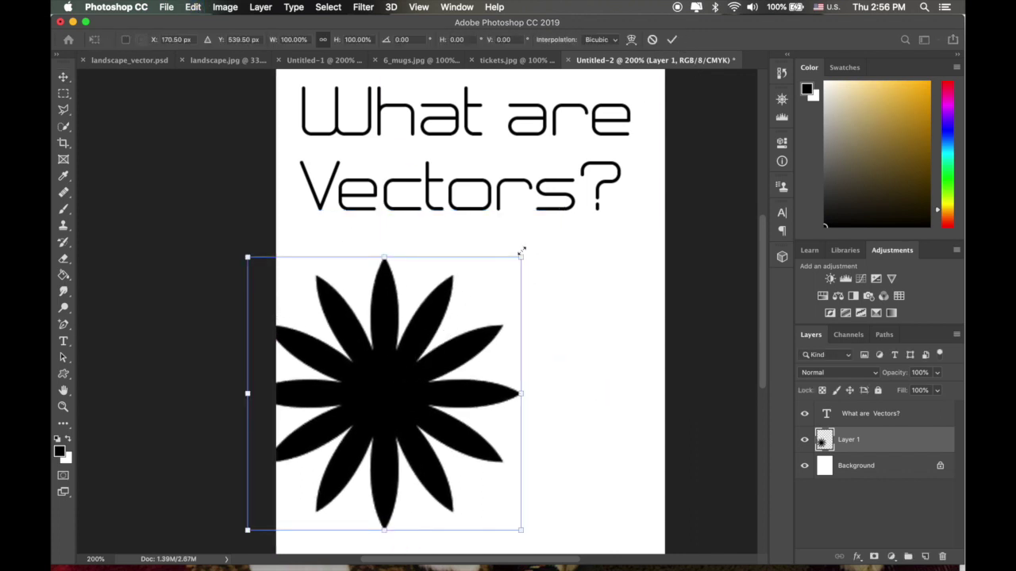
drag(520, 257, 649, 130)
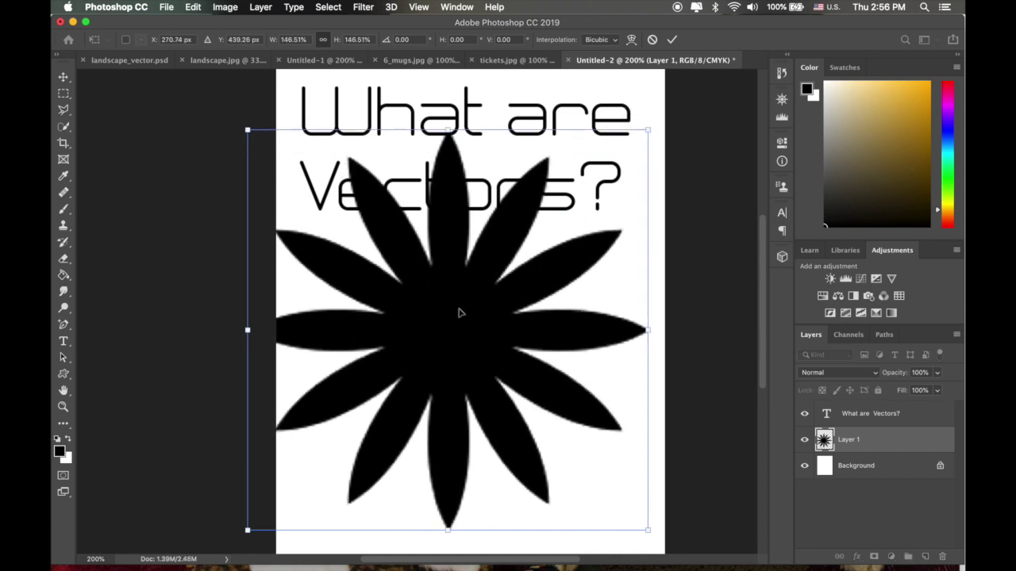
drag(450, 316, 285, 354)
click(672, 38)
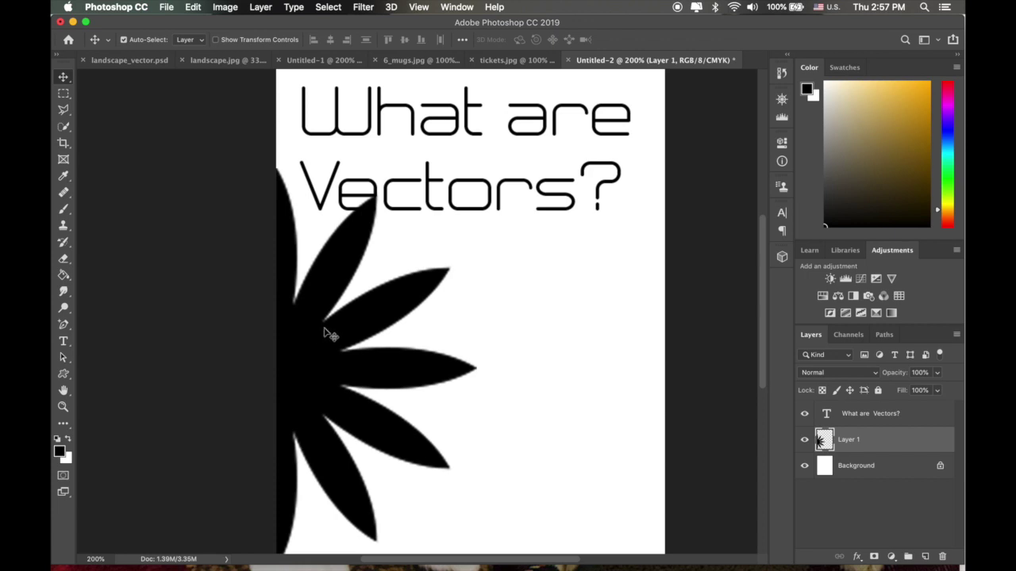
Step: Zoom to 600% to inspect the flower's blurry edges, then zoom back out
key(super+equal)
key(super+equal)
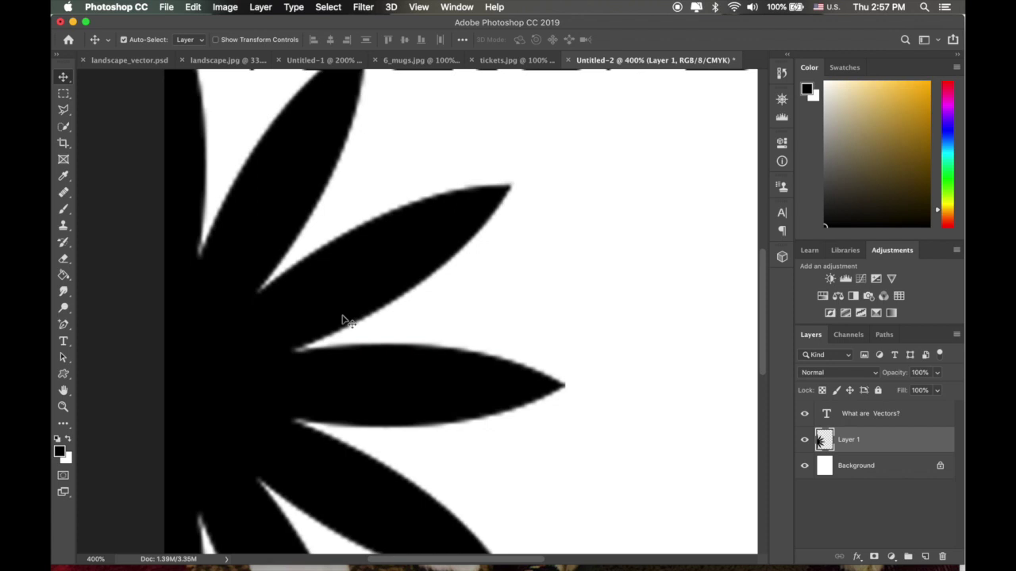
key(super+equal)
key(super+equal)
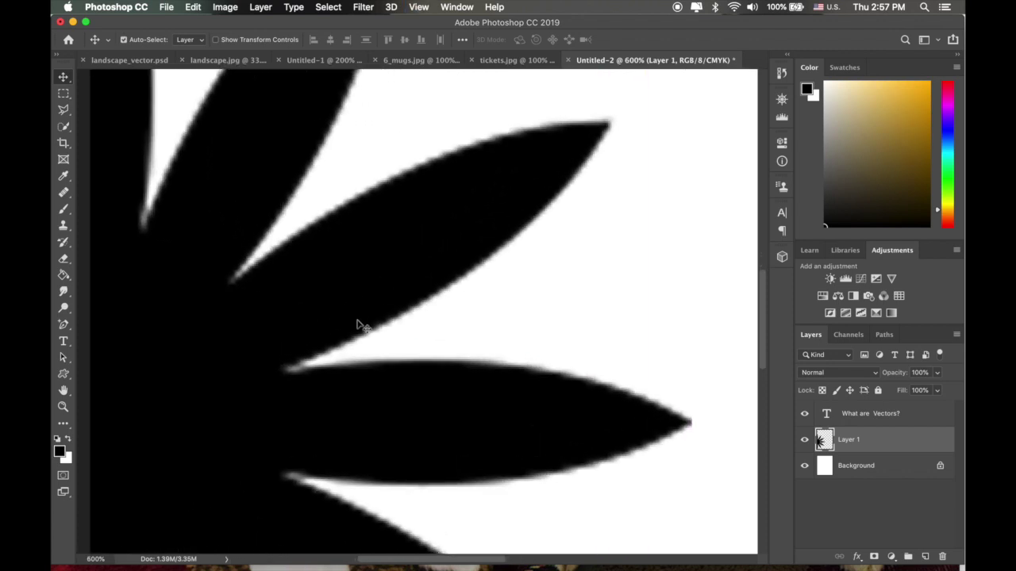
key(super+minus)
key(super+minus)
key(super+minus)
key(super+minus)
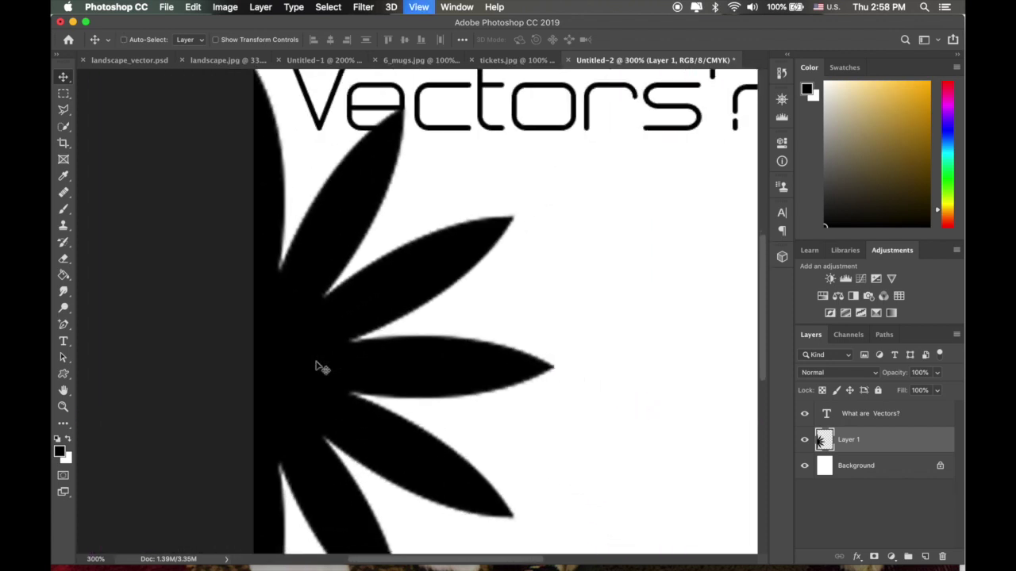
scroll(357, 352, up, 1)
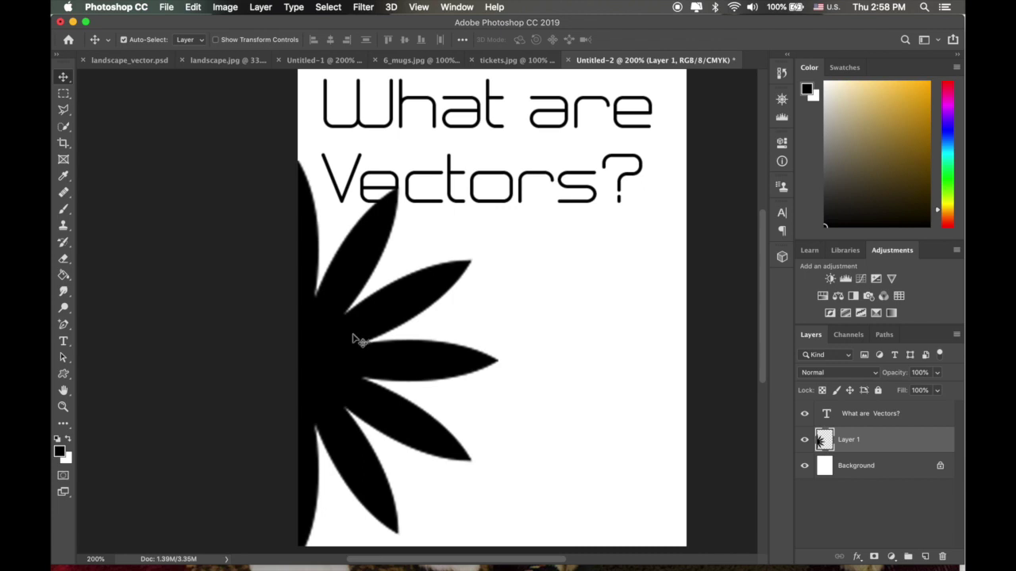
Step: Scale the raster flower down to about 87% and nudge it slightly up and right
key(super+t)
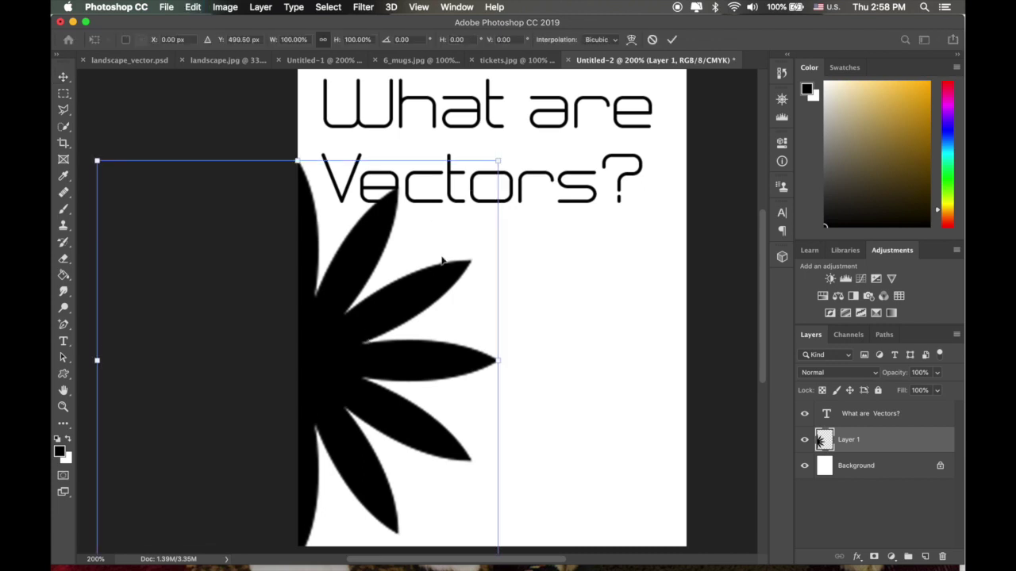
scroll(442, 260, down, 3)
drag(497, 104, 444, 159)
drag(311, 319, 337, 308)
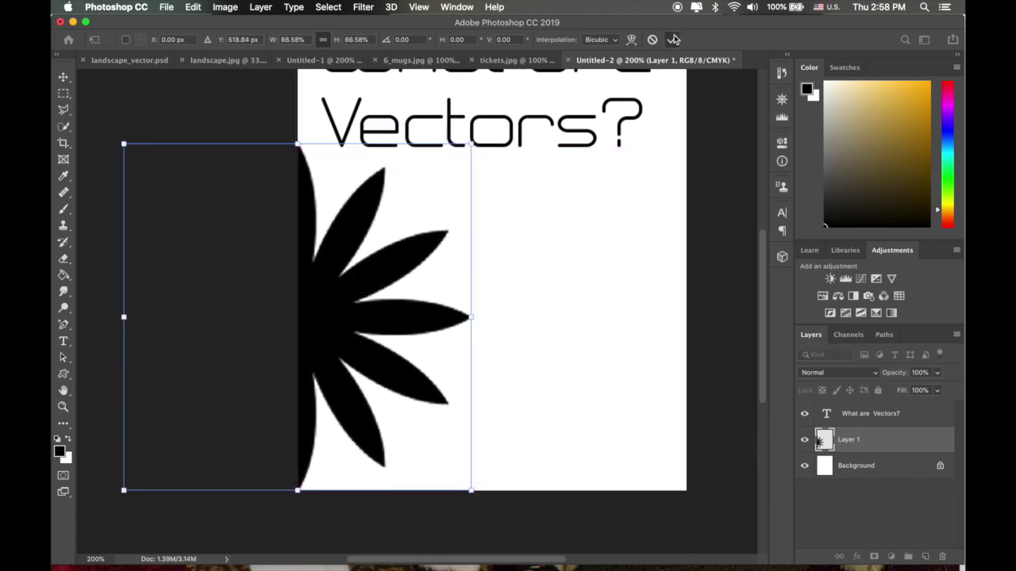
click(671, 40)
Step: Add a new layer and set the Custom Shape tool to Shape mode with no stroke
click(925, 557)
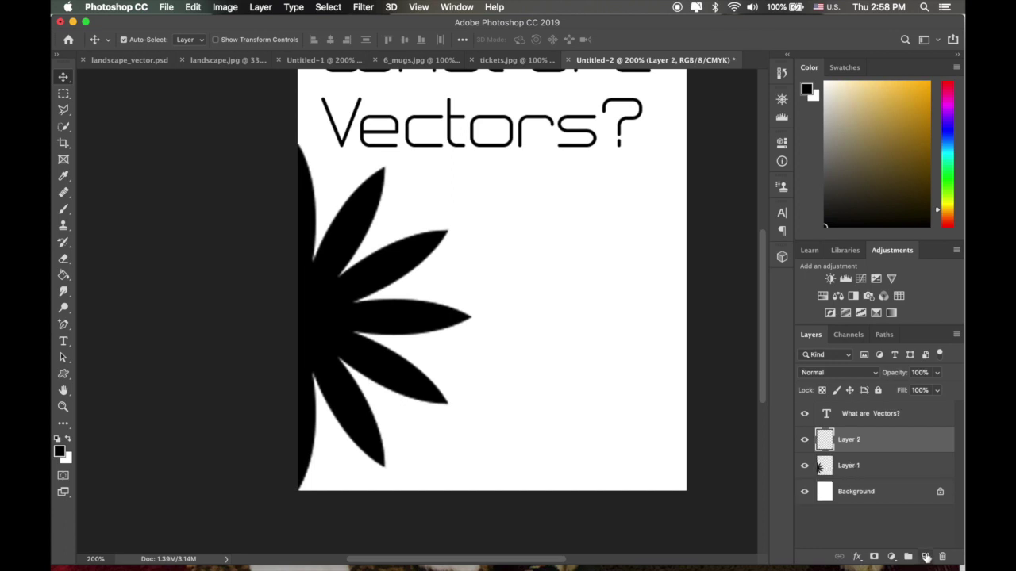
click(65, 374)
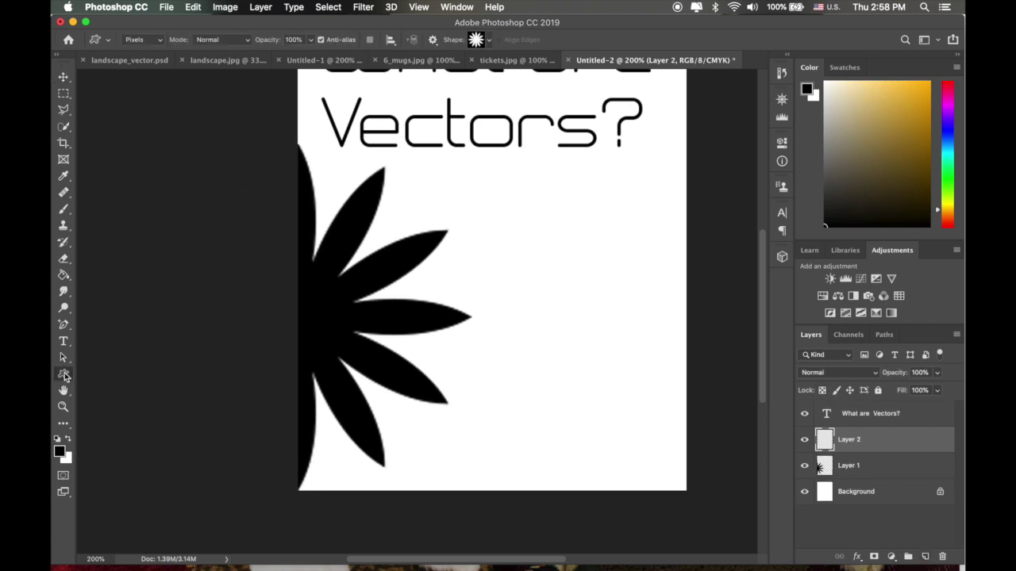
click(161, 41)
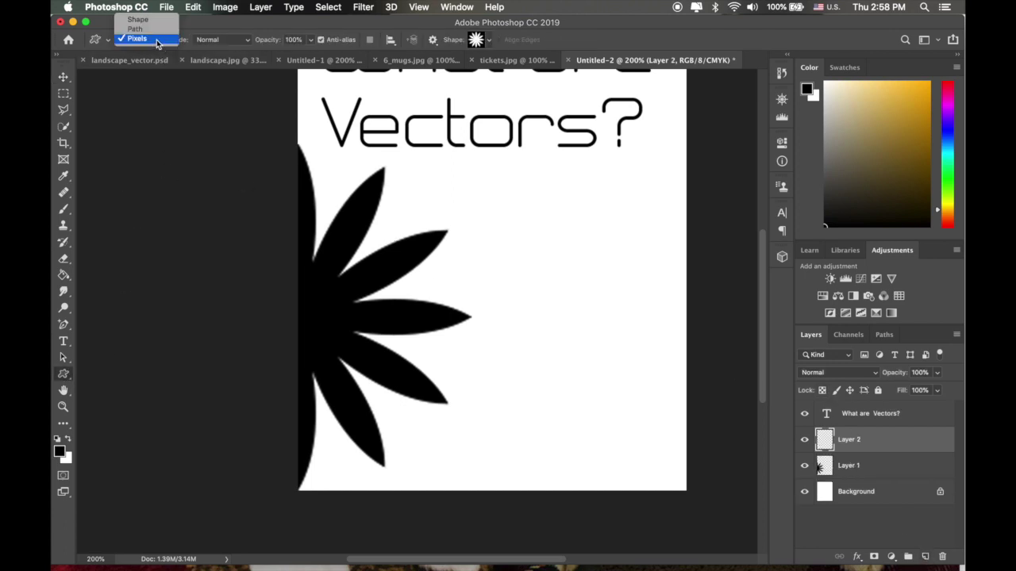
click(147, 21)
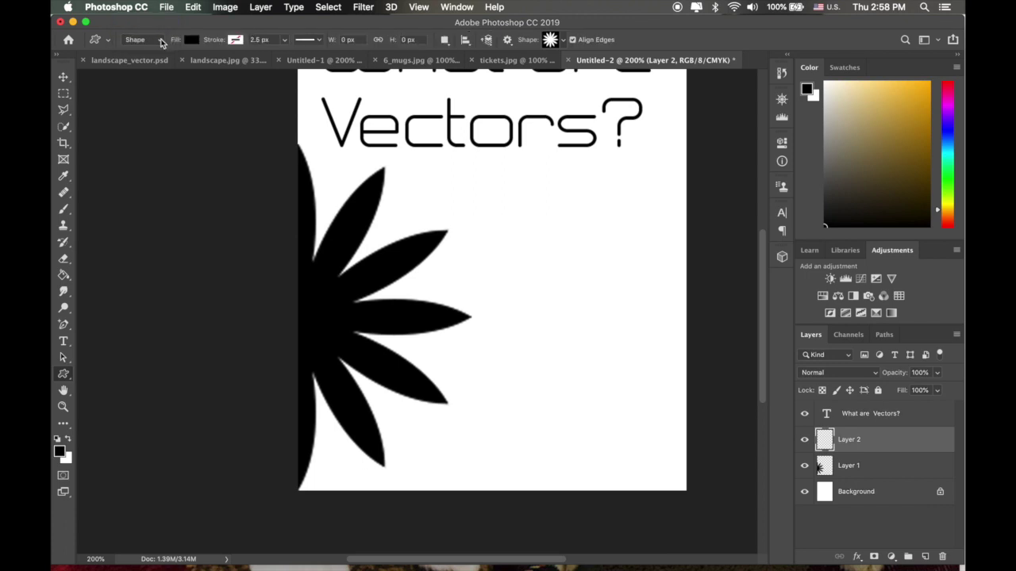
click(161, 40)
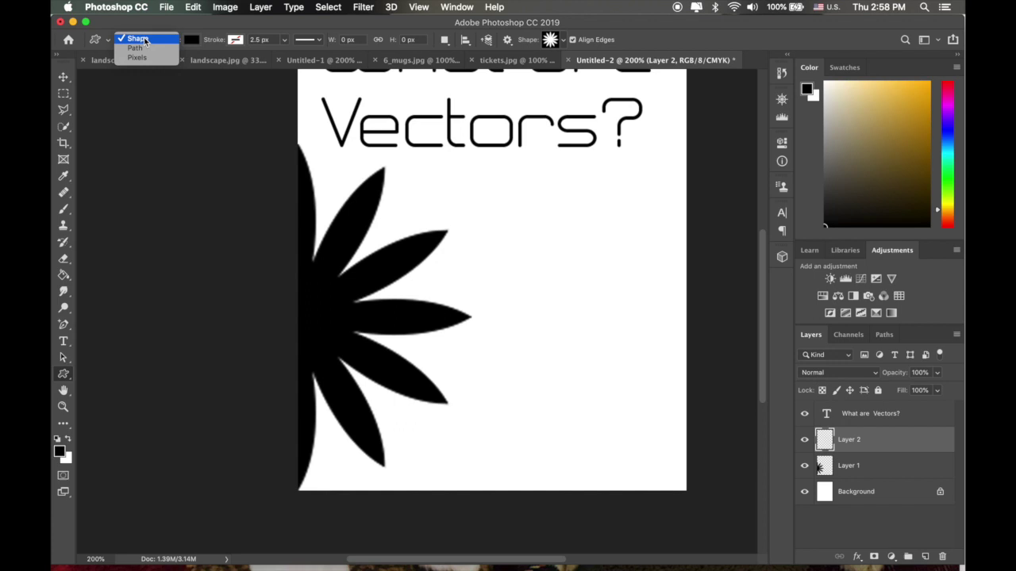
click(144, 40)
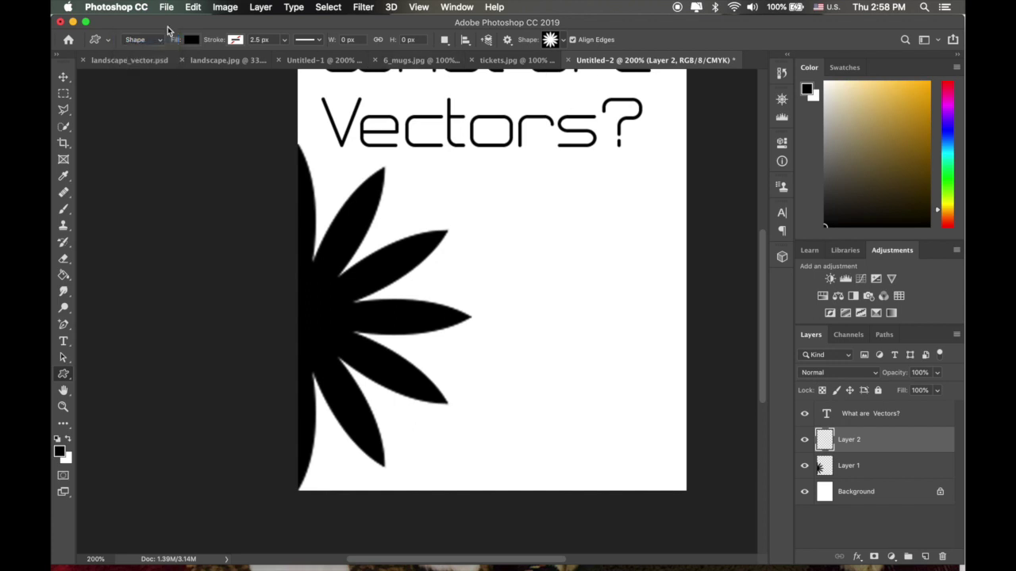
click(159, 39)
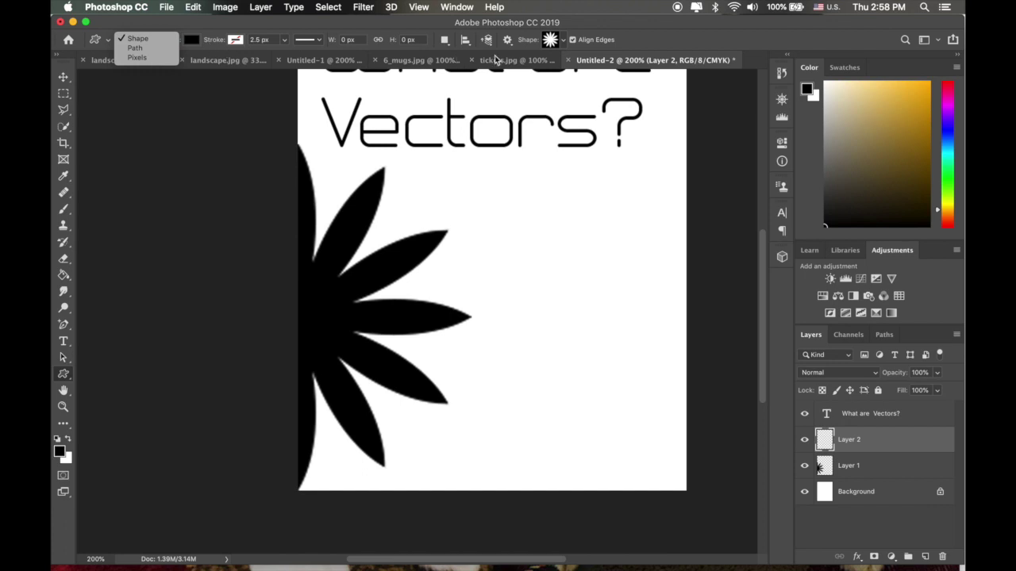
click(146, 42)
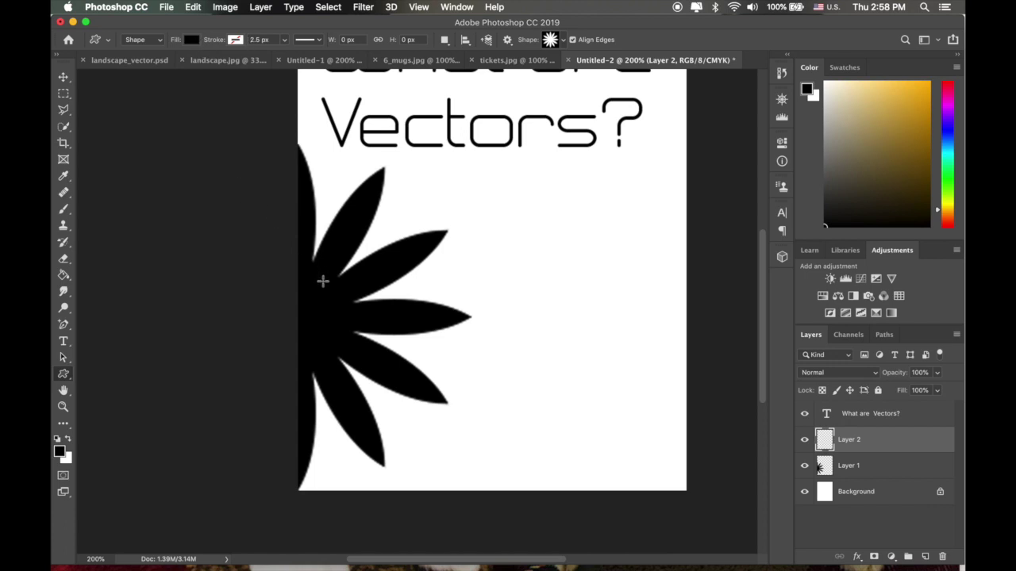
click(236, 39)
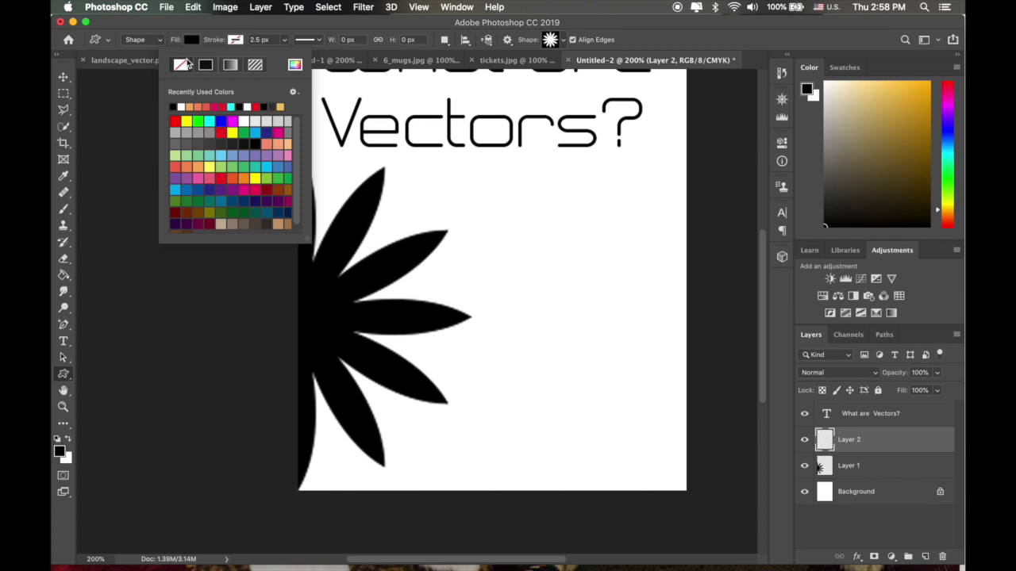
click(243, 42)
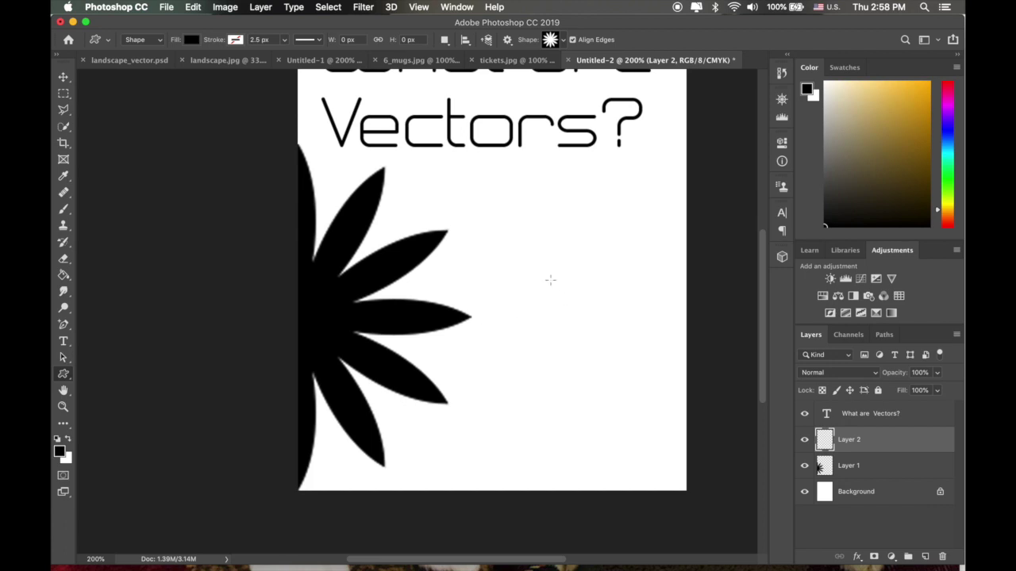
Step: Draw a 310 px vector flower and move it toward the page centre beside the pixel flower
drag(549, 279, 746, 502)
key(v)
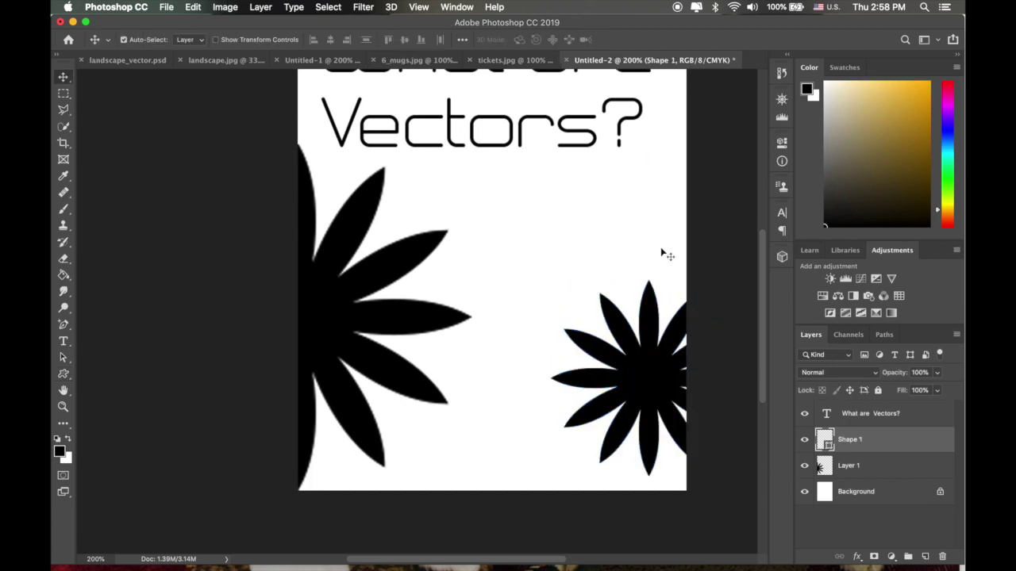
drag(644, 365, 580, 328)
key(super+equal)
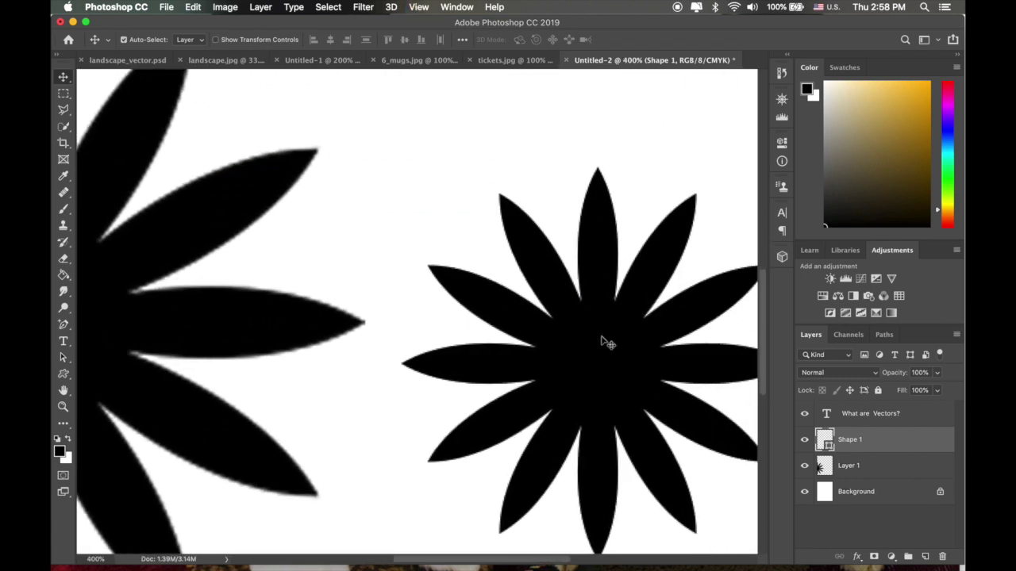
key(super+minus)
key(super+minus)
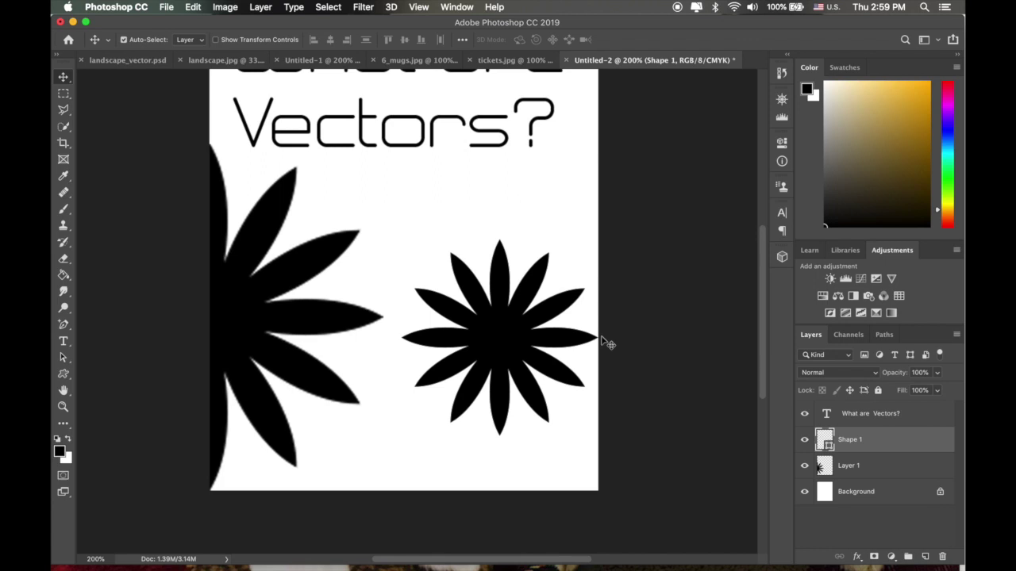
key(super+t)
Step: Enlarge the vector flower to about double size, then about 132%, moving it right and down
scroll(553, 312, up, 2)
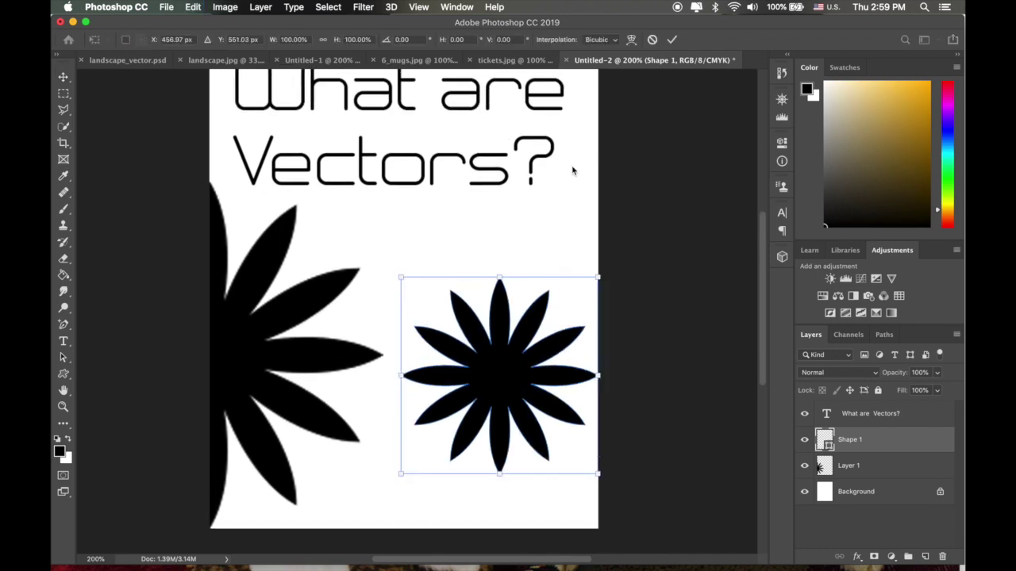
drag(400, 277, 185, 105)
drag(403, 299, 596, 352)
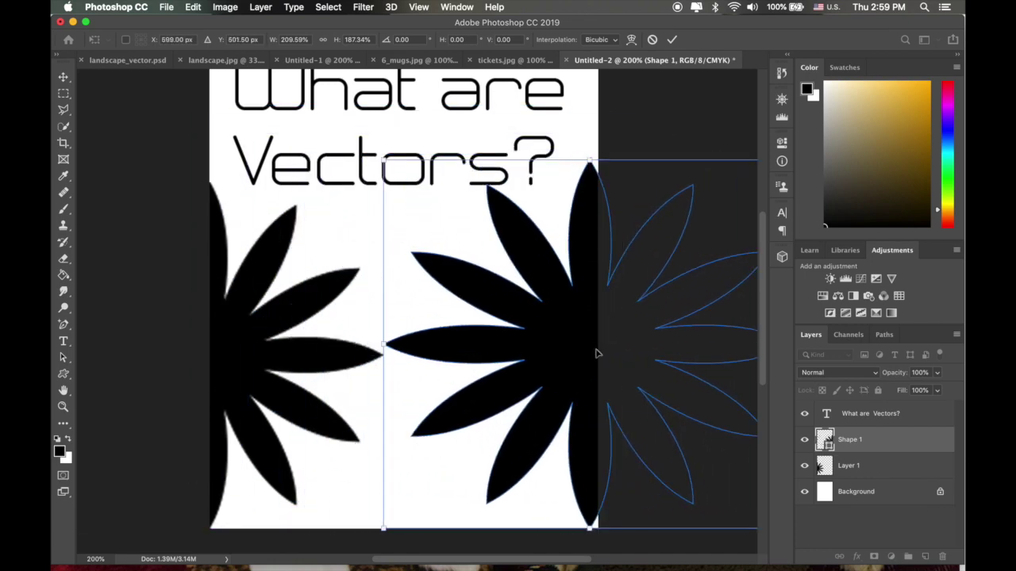
click(671, 40)
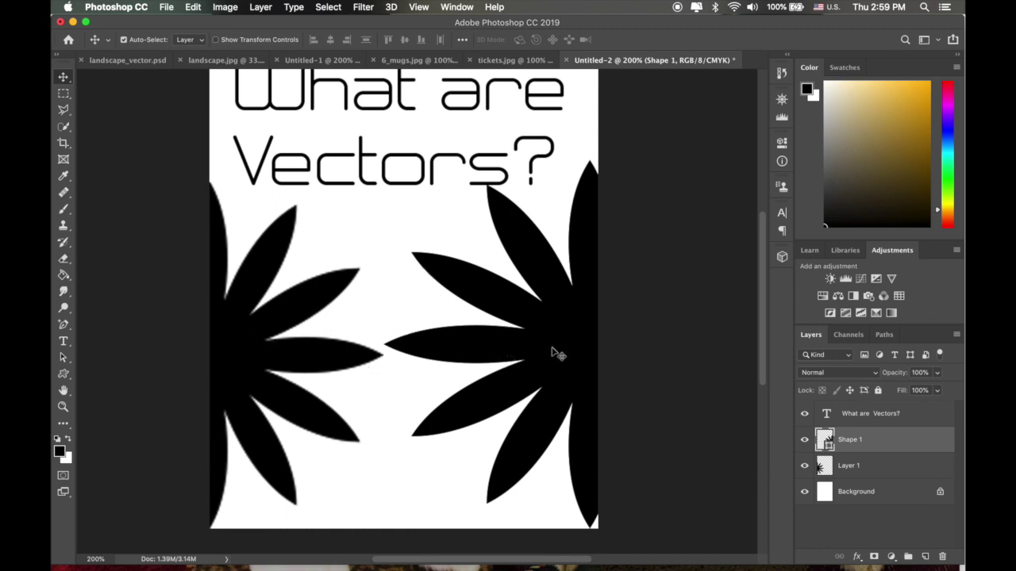
drag(513, 348, 516, 350)
key(super+t)
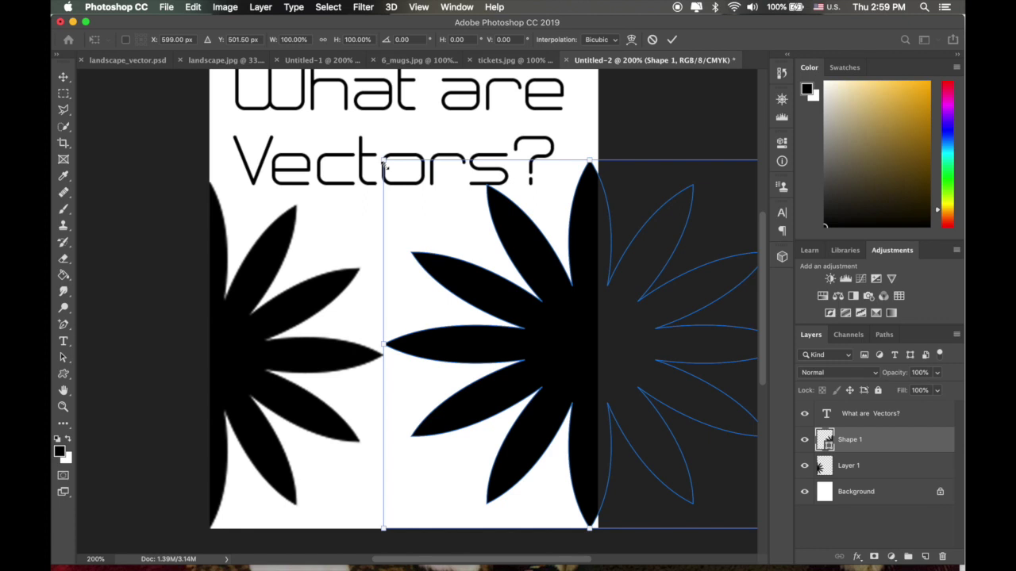
drag(589, 161, 651, 115)
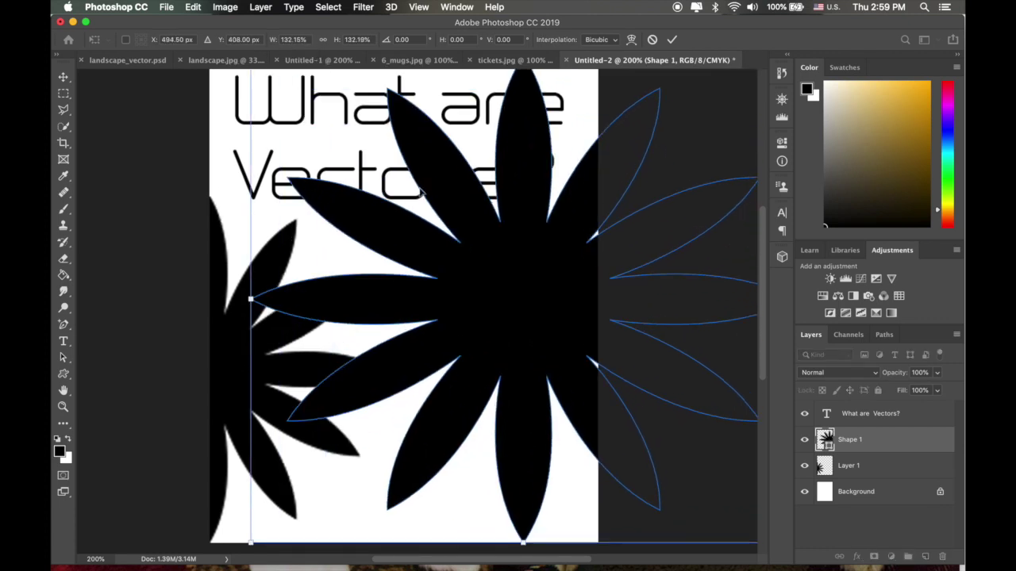
click(671, 39)
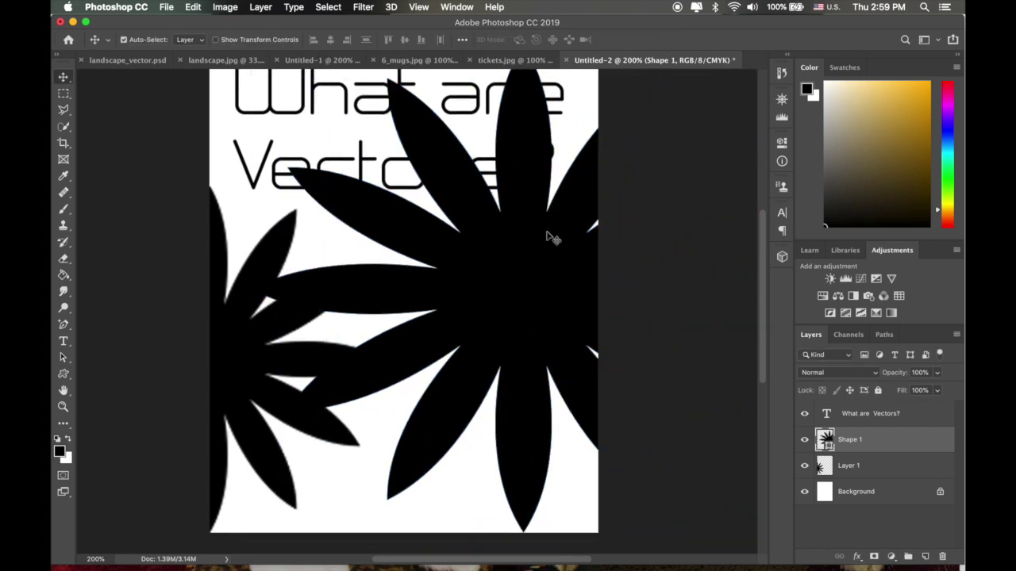
Step: Undo an accidental duplicate of the vector flower and resize it again
scroll(544, 238, down, 1)
drag(538, 238, 358, 190)
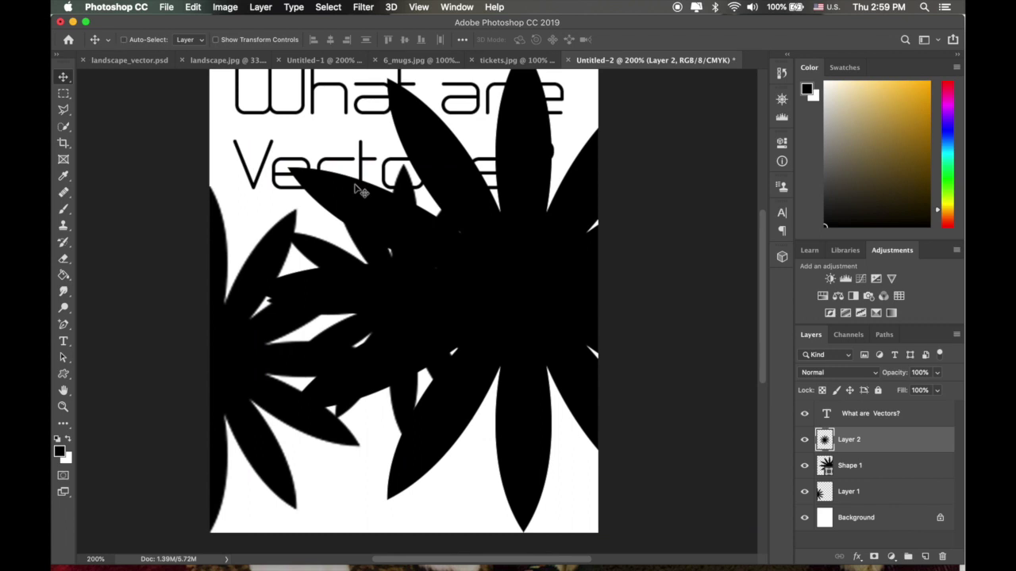
key(super+z)
key(super+t)
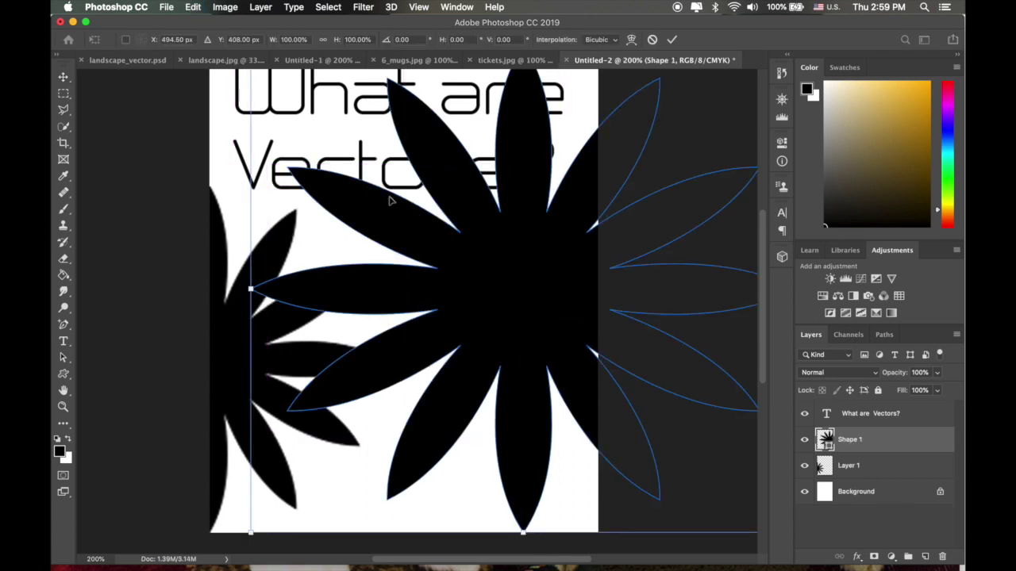
scroll(425, 249, up, 3)
drag(260, 146, 150, 45)
scroll(494, 285, down, 2)
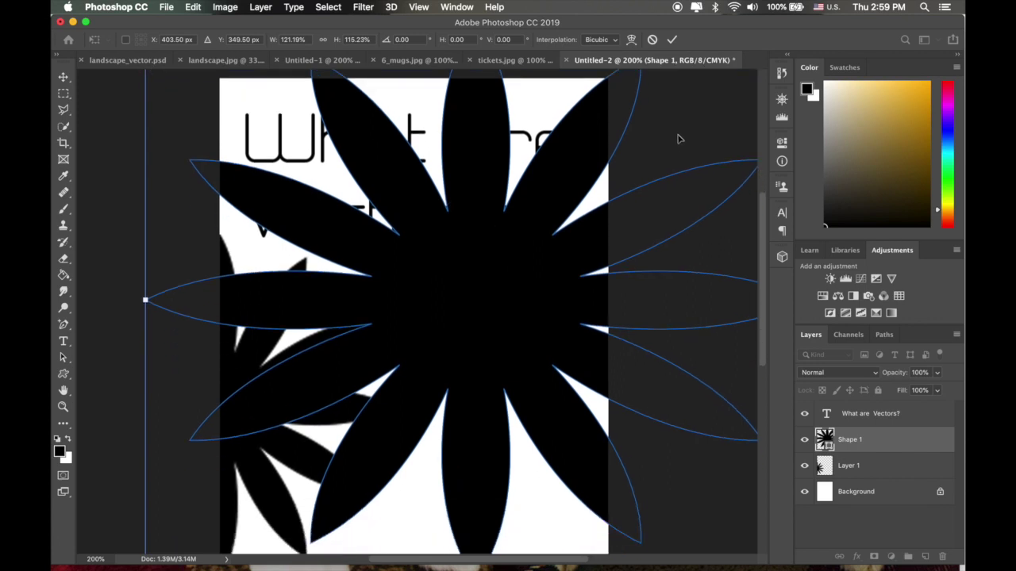
click(671, 40)
Step: Scale the flower to about 46% × 43% and place it right of the pixel flower
drag(474, 267, 544, 341)
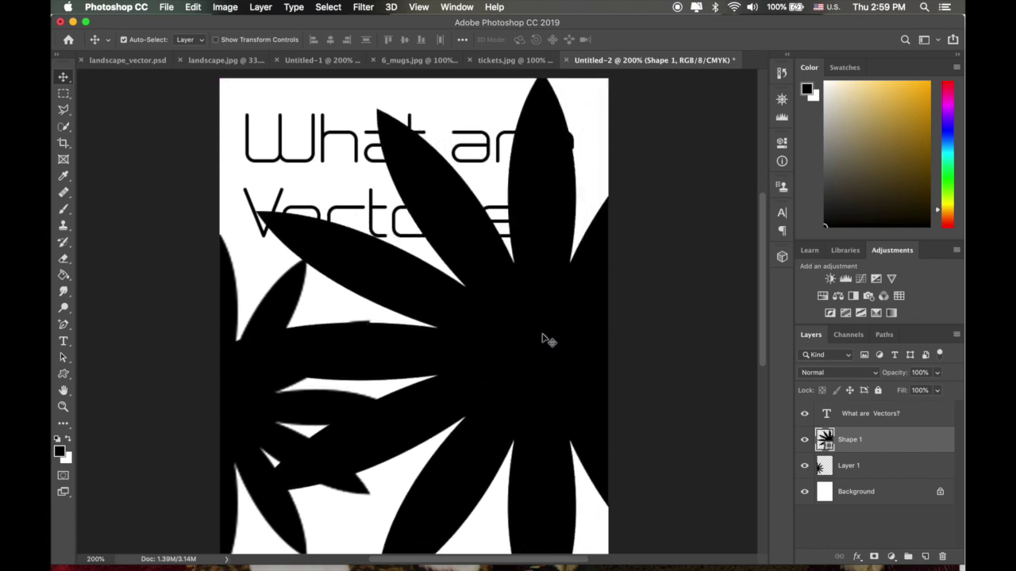
scroll(487, 356, down, 2)
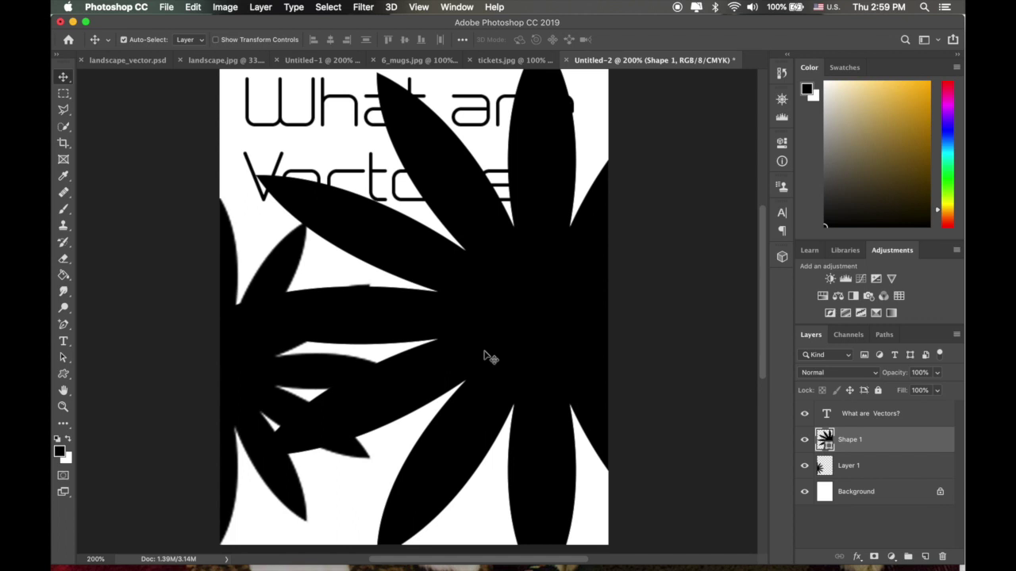
key(super+z)
key(super+z)
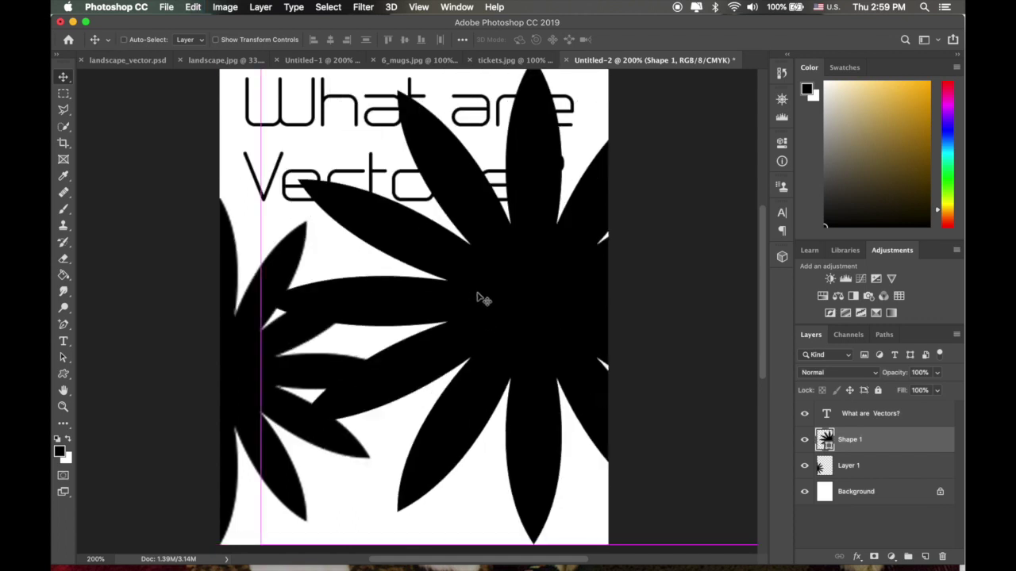
drag(480, 299, 498, 334)
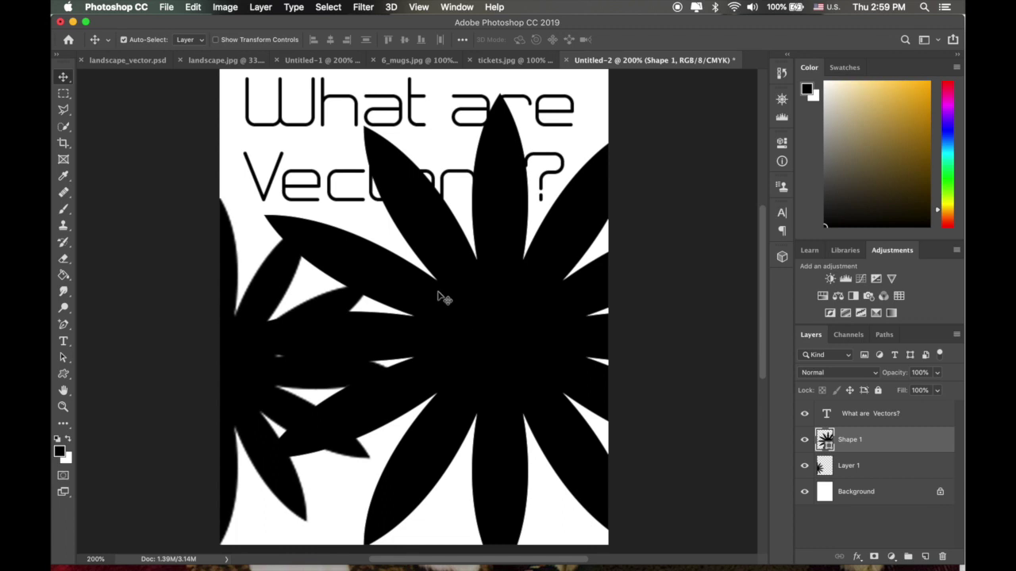
drag(495, 302, 389, 261)
scroll(389, 262, down, 1)
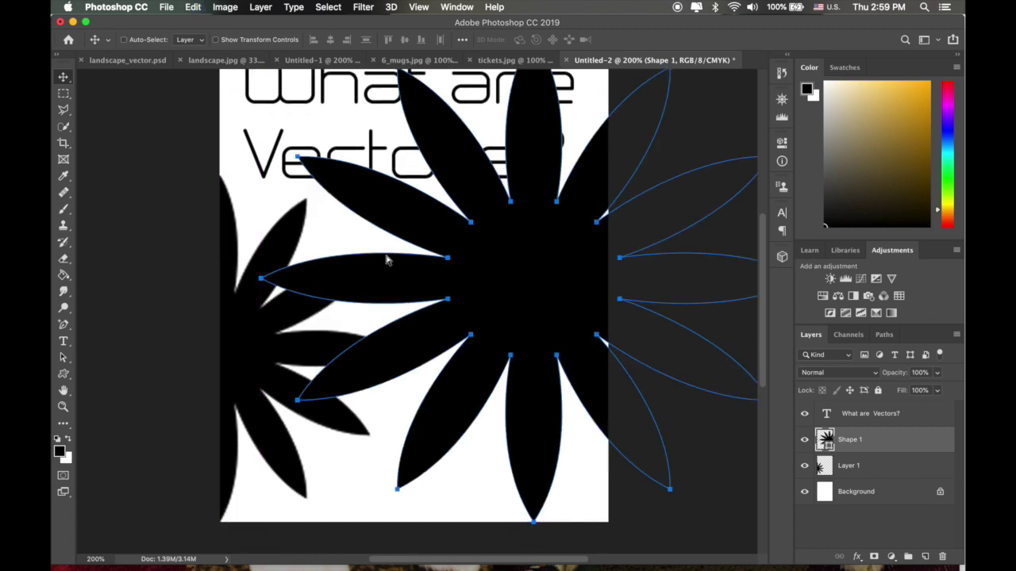
key(super+minus)
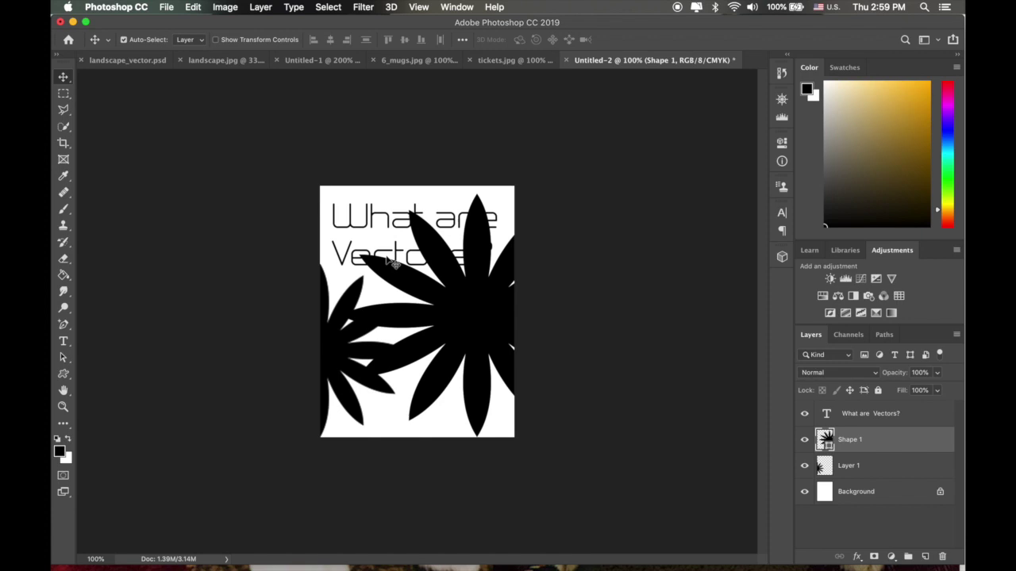
key(super+t)
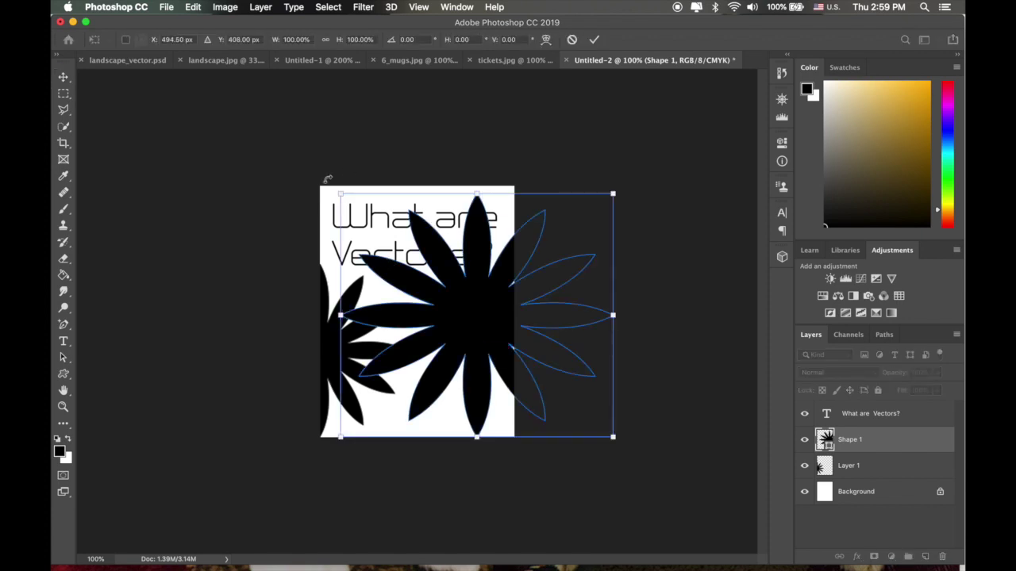
drag(340, 189, 476, 320)
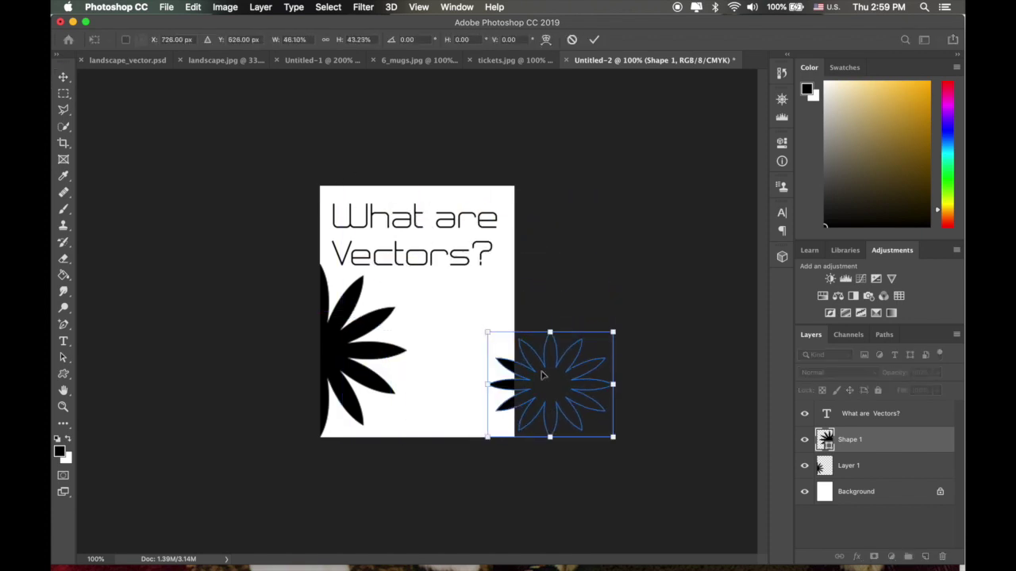
drag(545, 375, 423, 331)
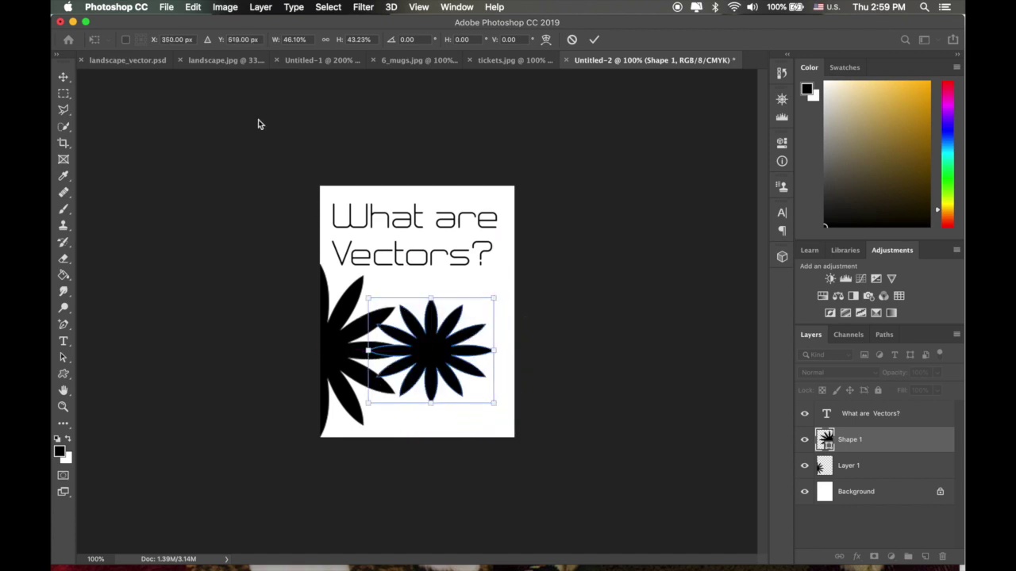
Step: Compare landscape_vector.psd with landscape.jpg, then fit the whole vector illustration in view
click(123, 59)
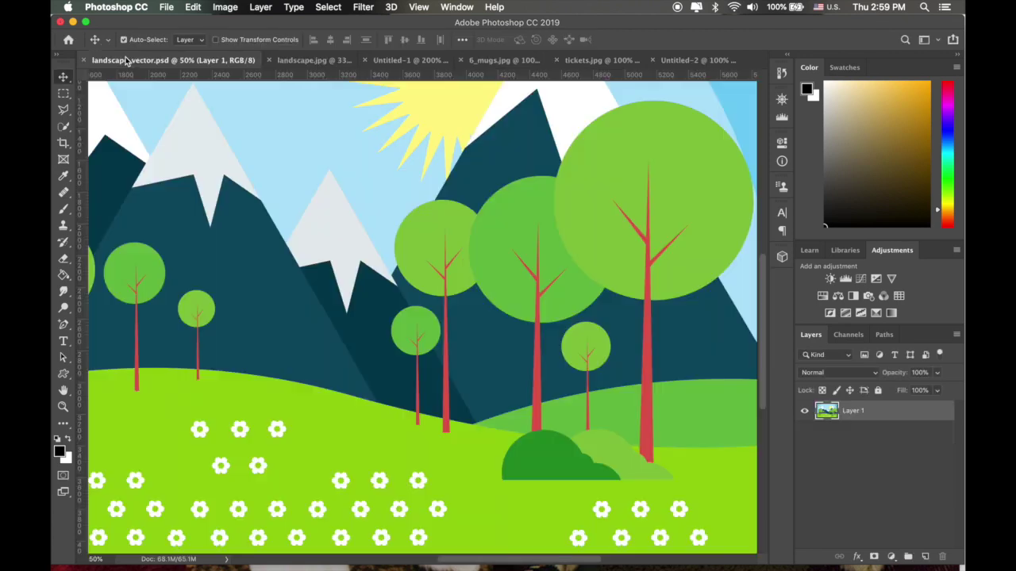
click(291, 63)
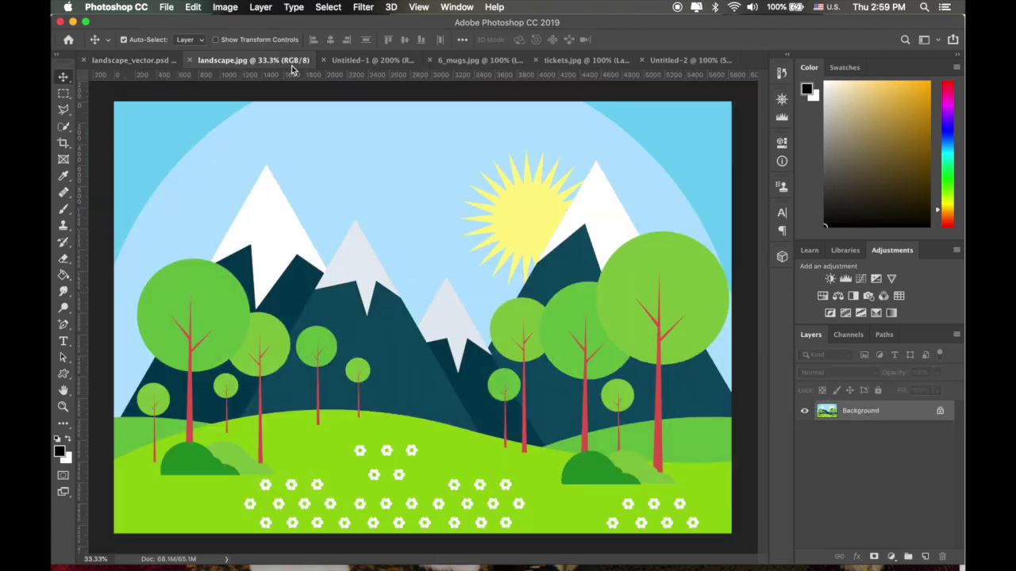
click(141, 61)
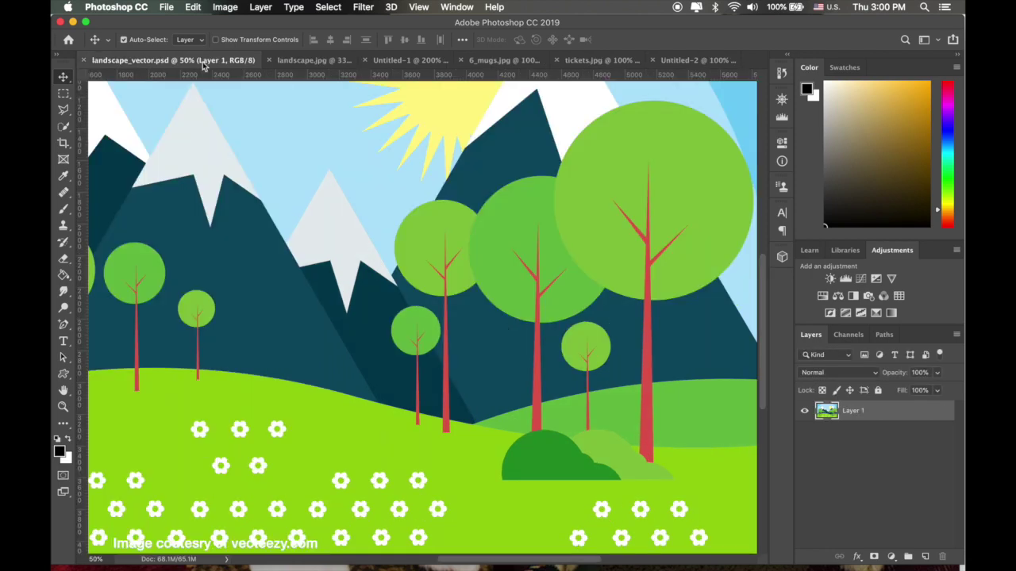
key(super+minus)
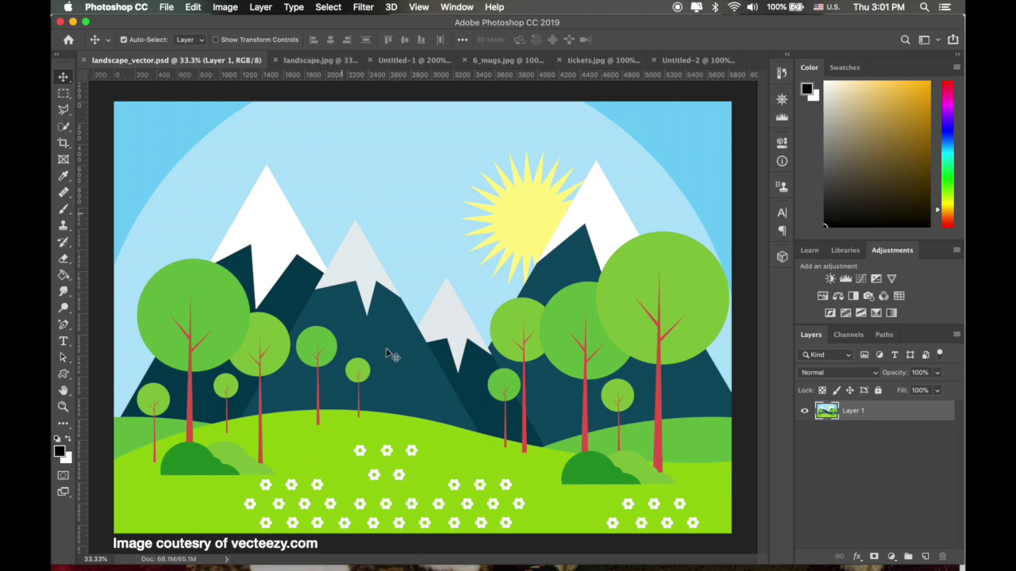
key(super+plus)
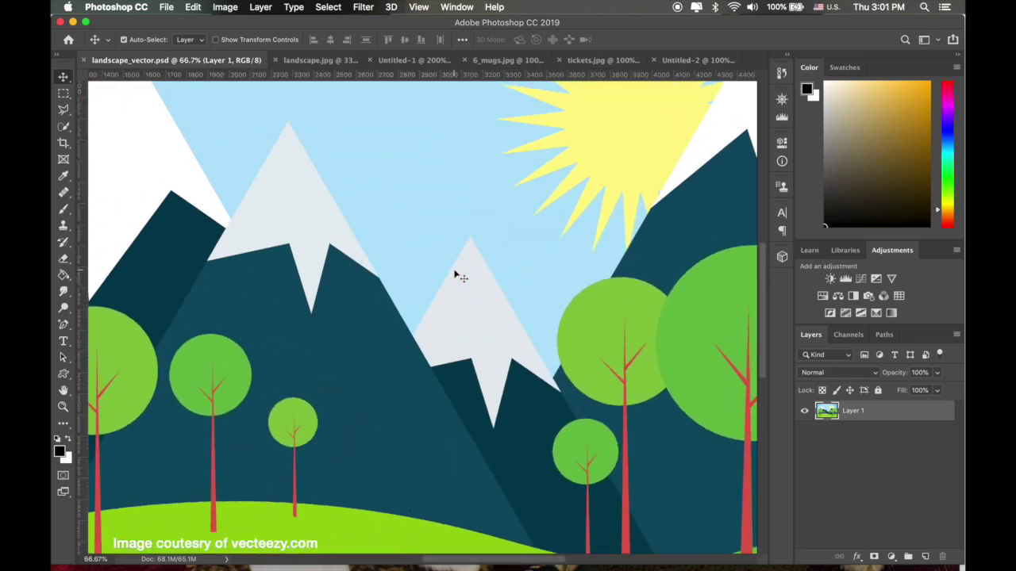
key(super+plus)
key(super+plus)
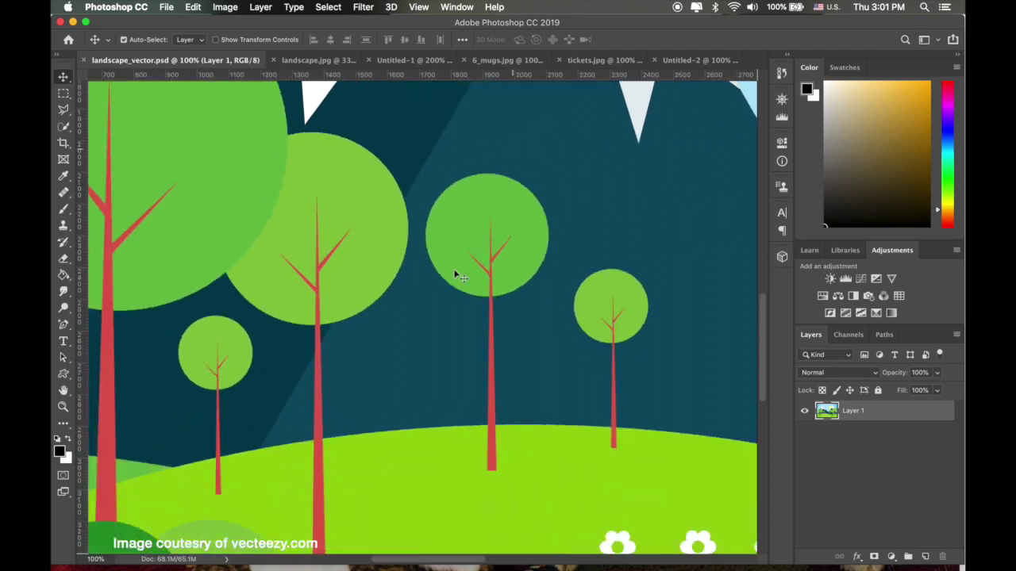
key(super+plus)
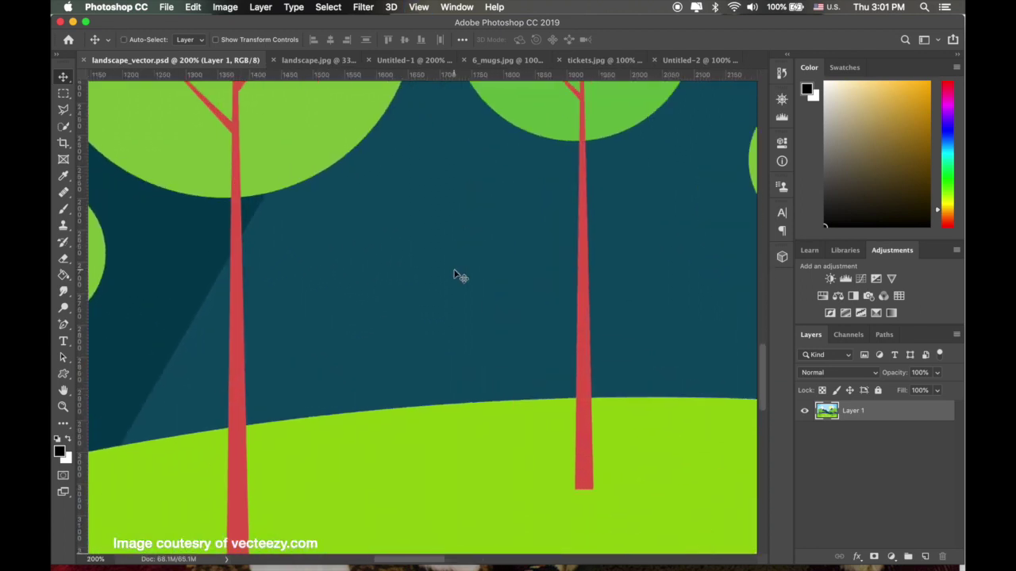
key(super+plus)
scroll(456, 274, right, 15)
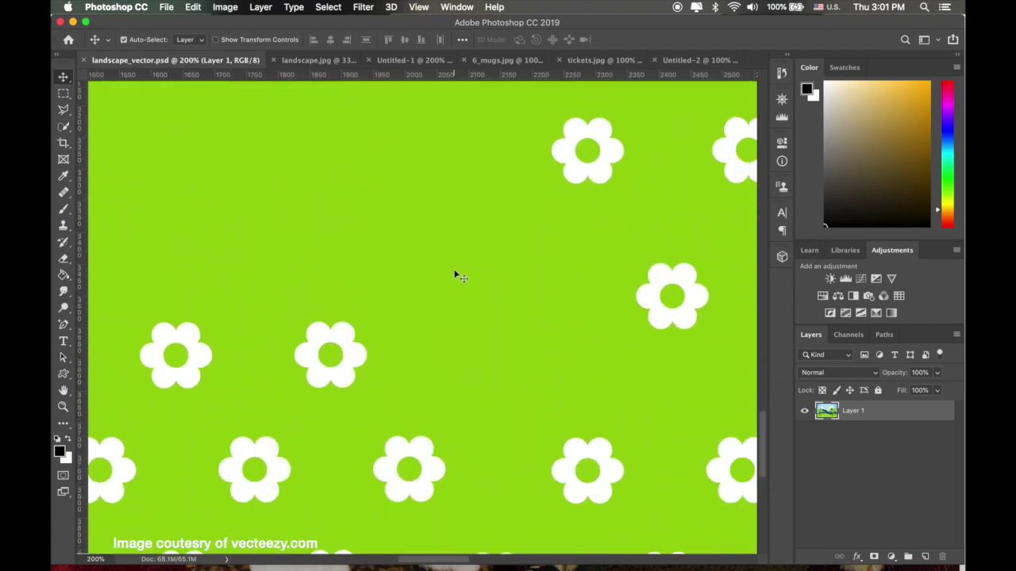
key(super+minus)
key(super+minus)
key(super+minus)
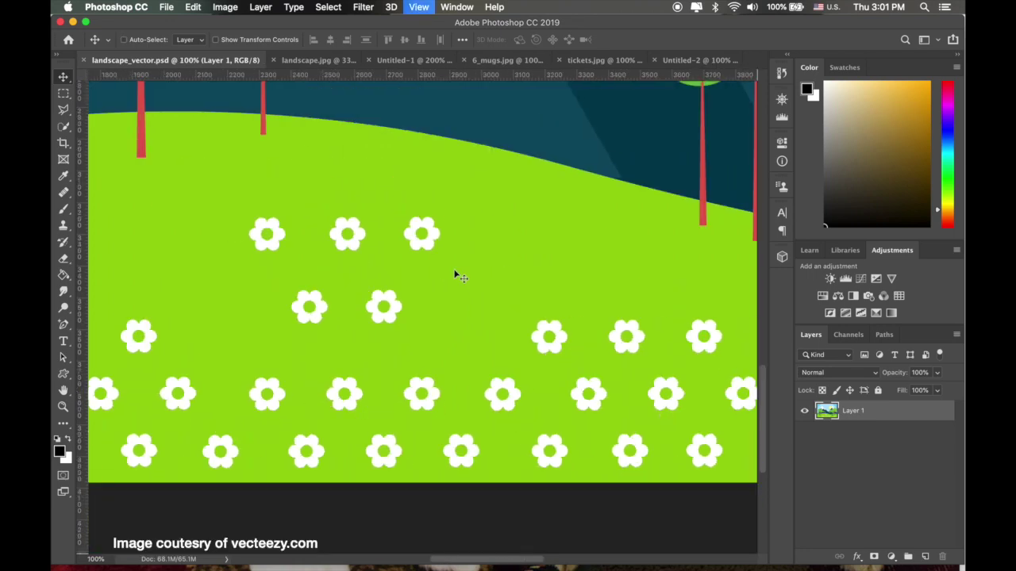
key(super+minus)
scroll(456, 274, up, 5)
key(super+minus)
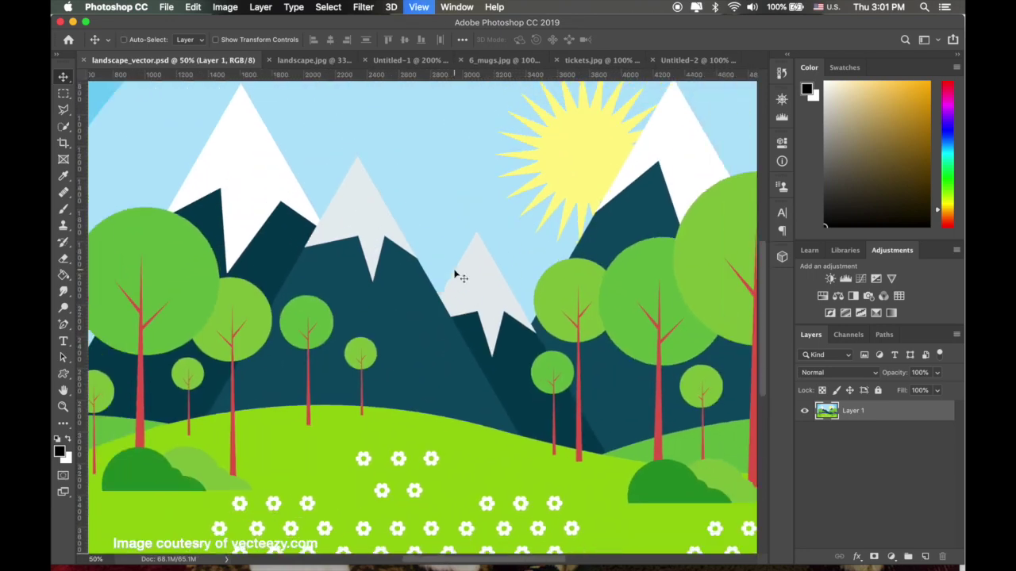
Step: Zoom landscape.jpg to 300% on the raster trees and pan around the close-up
click(304, 63)
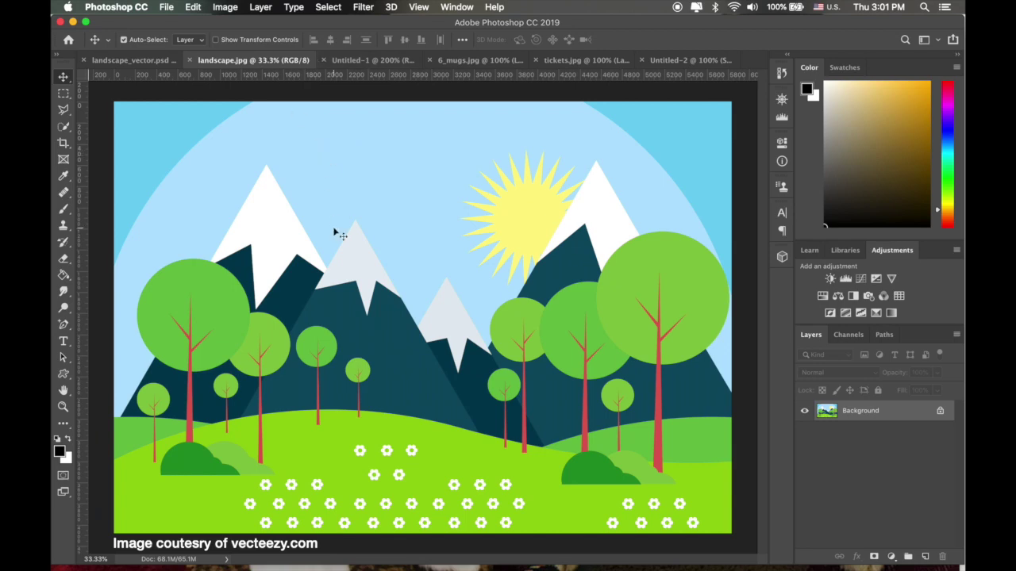
key(super+plus)
key(super+plus)
key(super+plus)
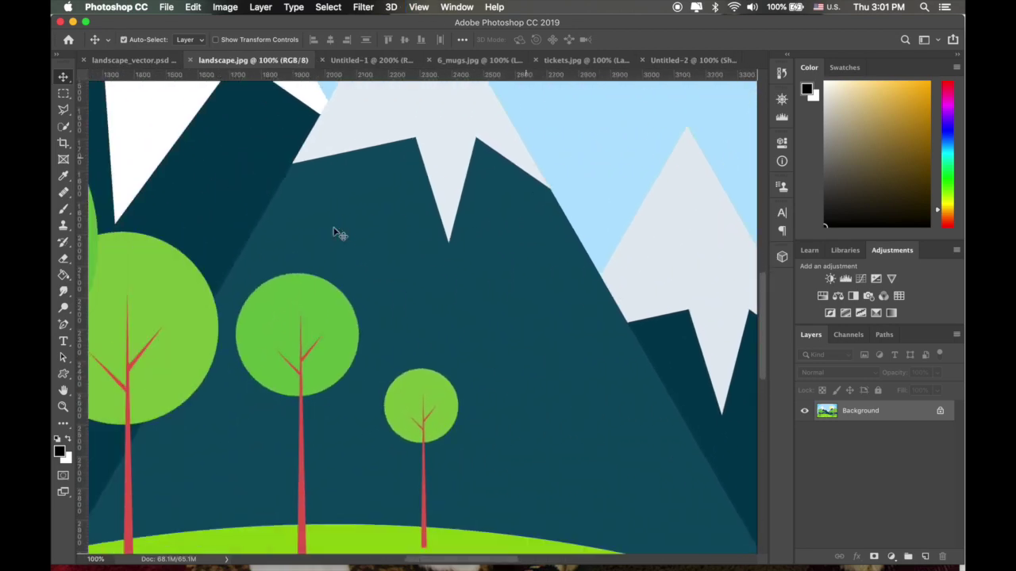
key(super+plus)
key(super+plus)
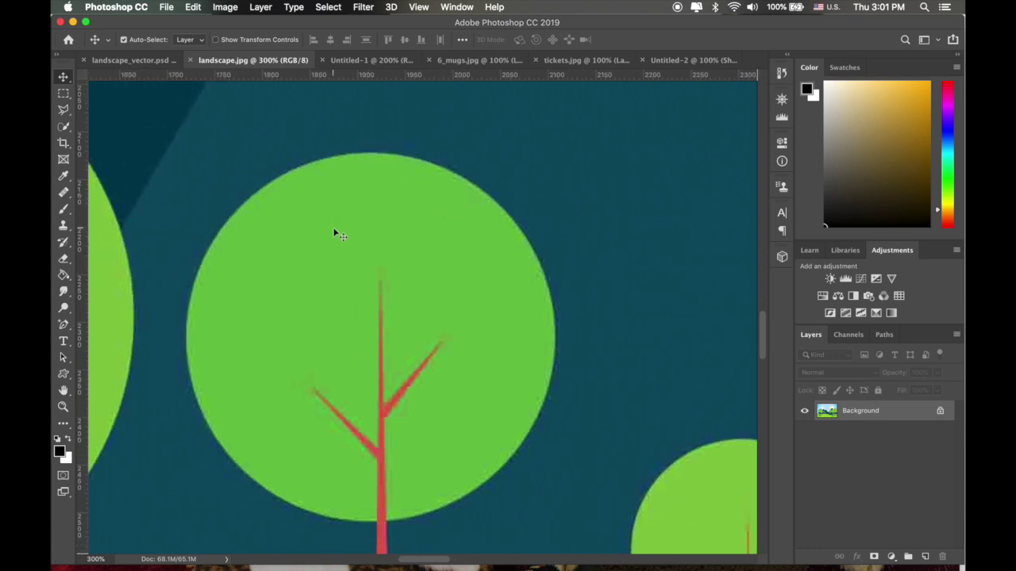
scroll(349, 421, down, 3)
scroll(349, 421, left, 1)
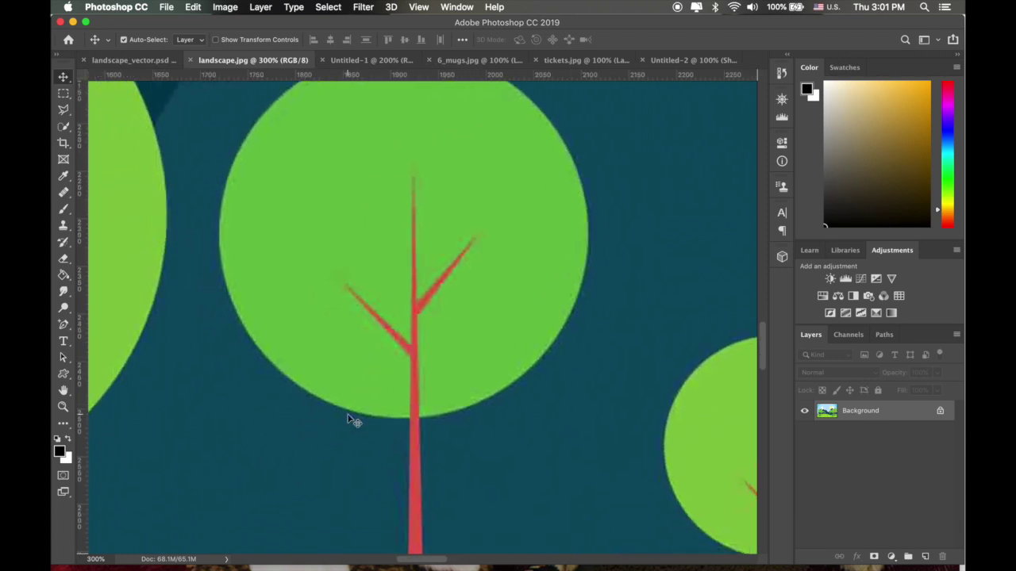
scroll(405, 354, down, 10)
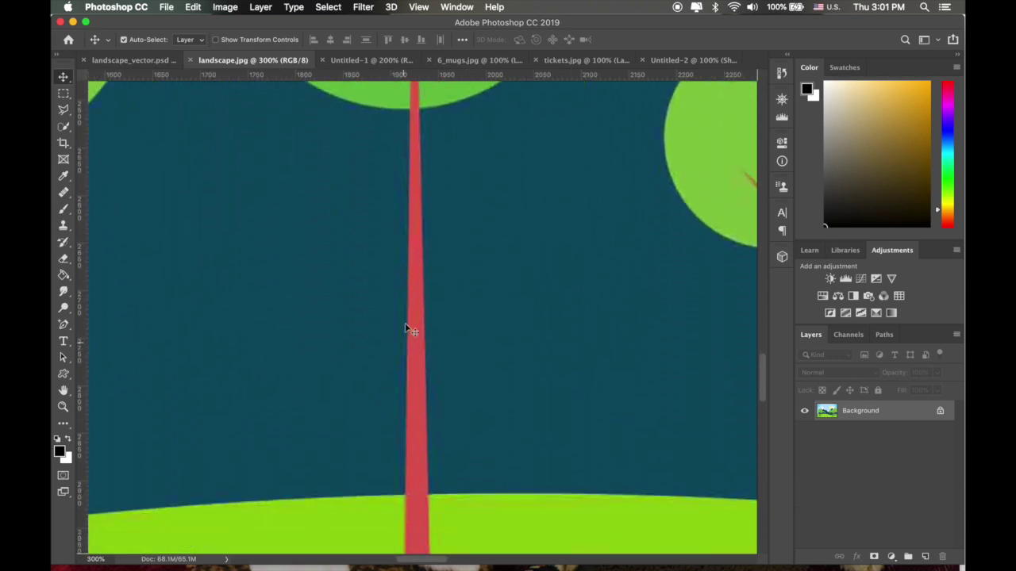
scroll(405, 353, down, 4)
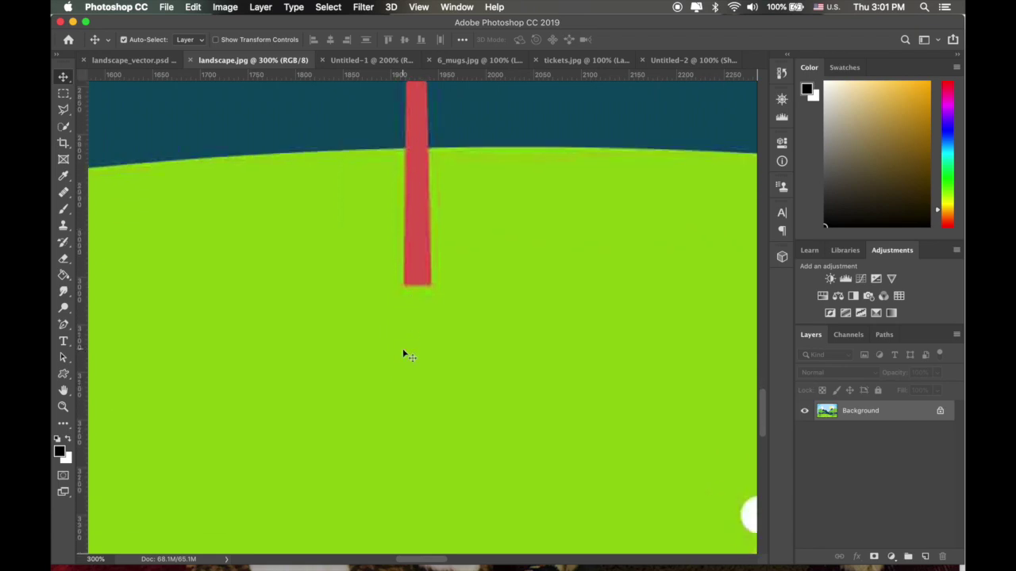
scroll(402, 349, up, 5)
Step: Compare the vector trees' close-up with the raster one, then zoom landscape.jpg back out
click(129, 57)
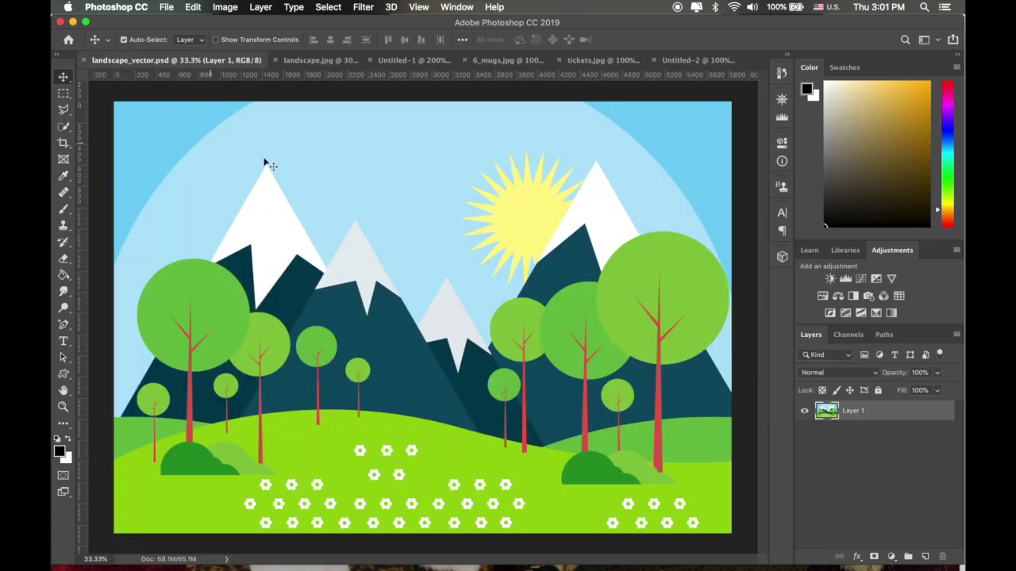
key(super+plus)
key(super+plus)
key(super+plus)
key(super+plus)
key(super+plus)
key(super+plus)
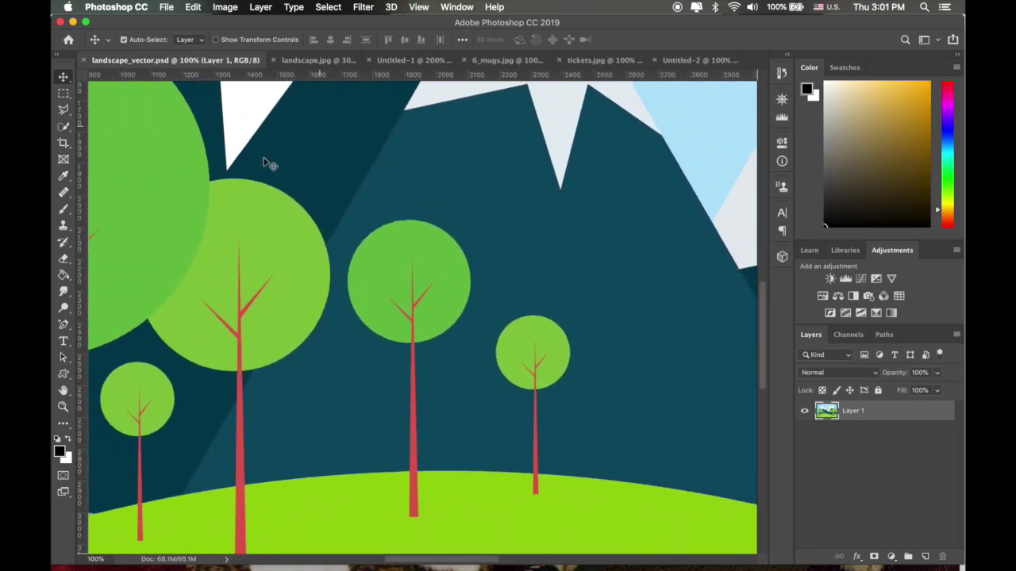
scroll(264, 162, down, 5)
scroll(264, 163, right, 3)
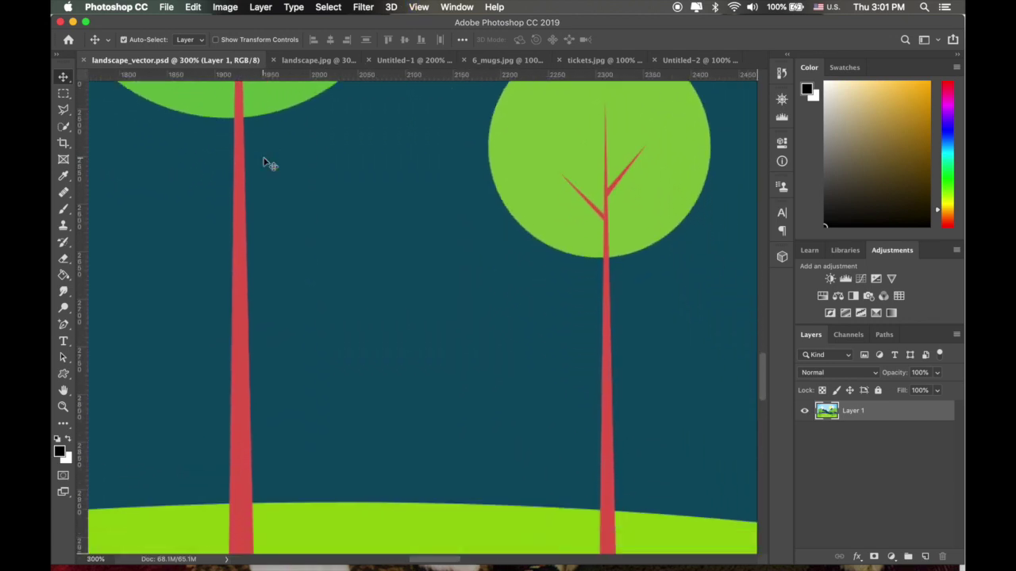
click(310, 60)
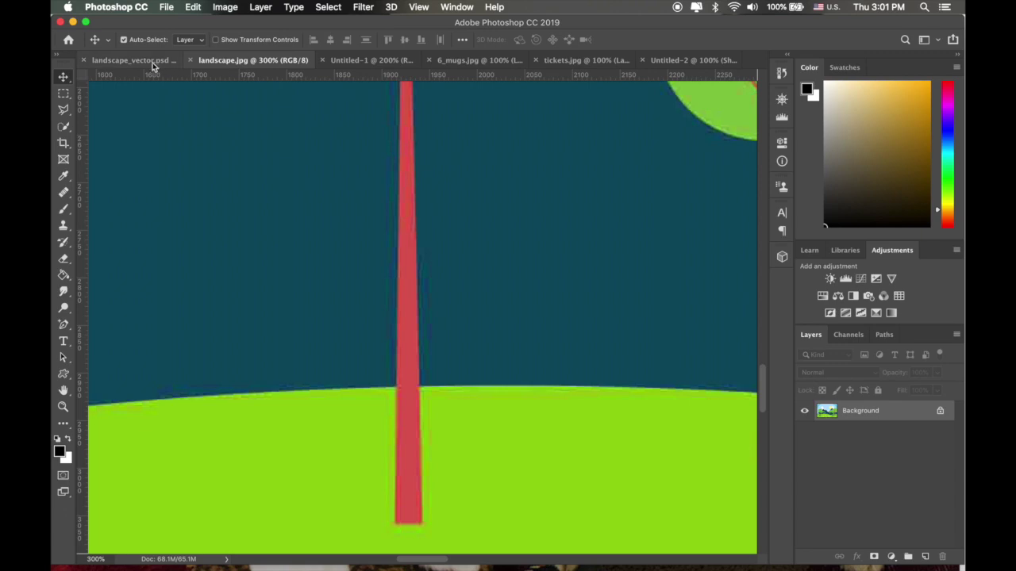
click(148, 61)
click(269, 64)
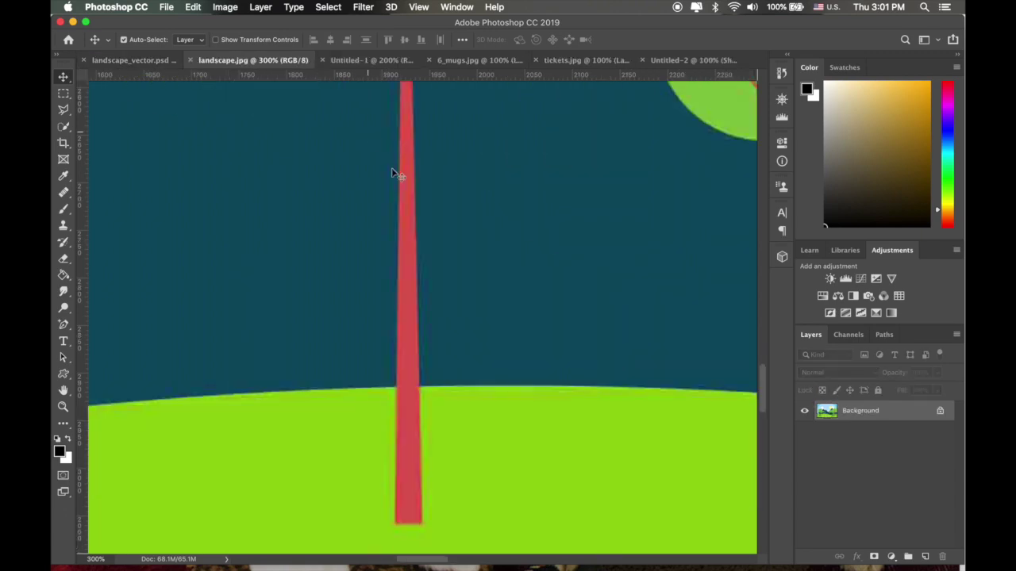
key(super+minus)
key(super+minus)
key(super+minus)
key(super+minus)
key(super+minus)
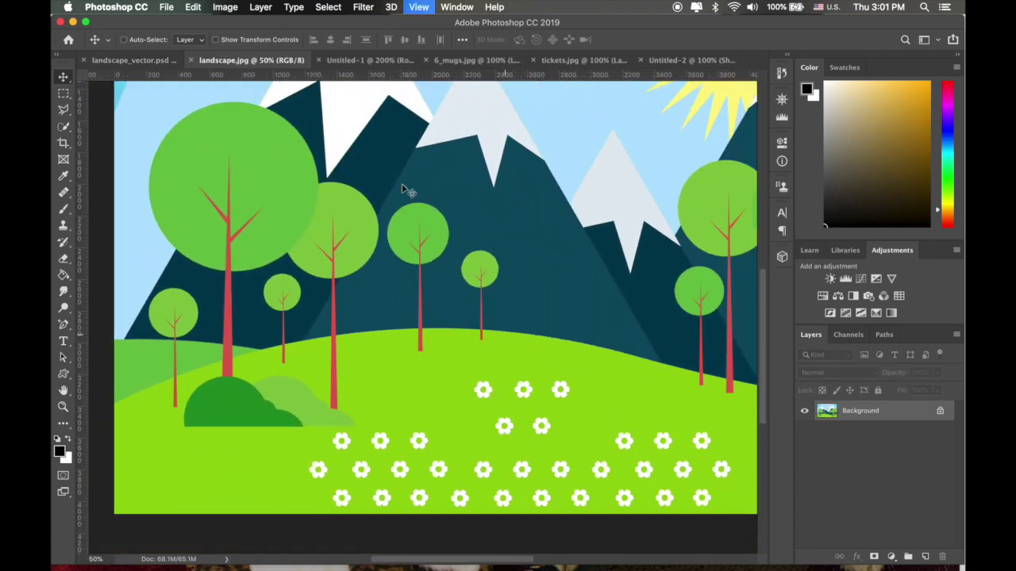